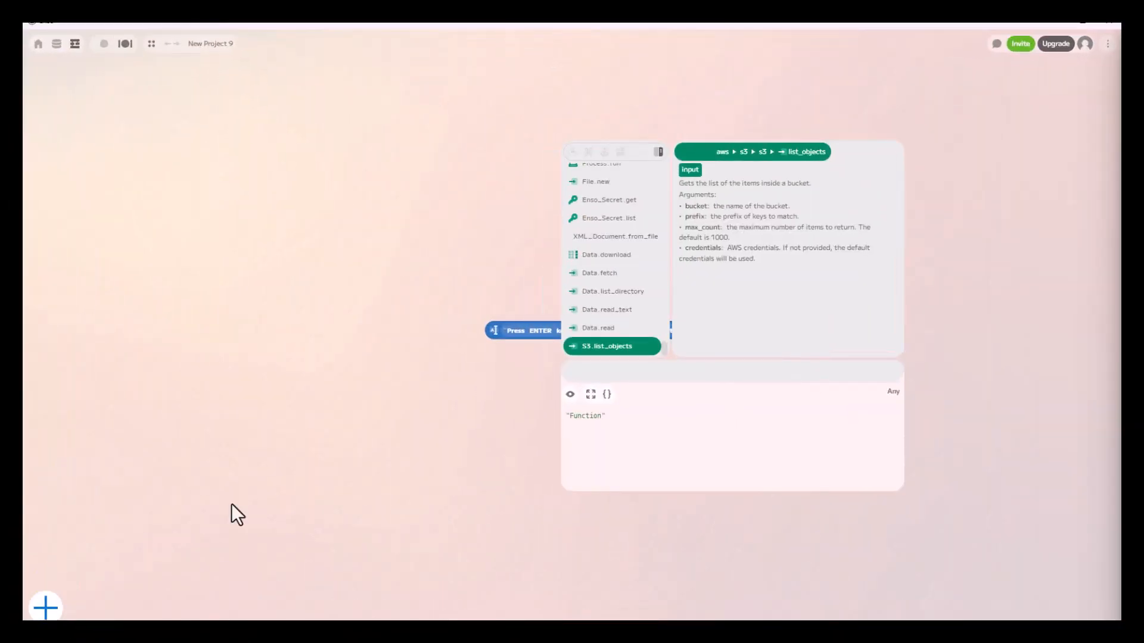
Add a Data.read component, place it near the canvas's upper-left corner and point its path to ExcelInputData.xlsx
click(603, 328)
drag(524, 341, 169, 151)
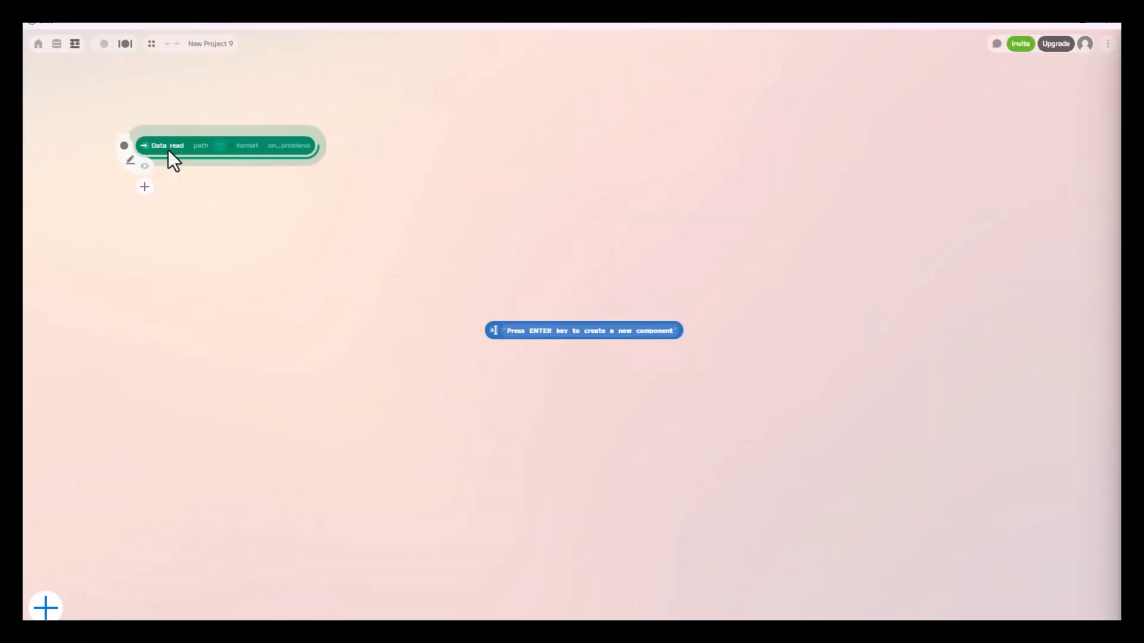
click(209, 159)
click(210, 177)
click(271, 125)
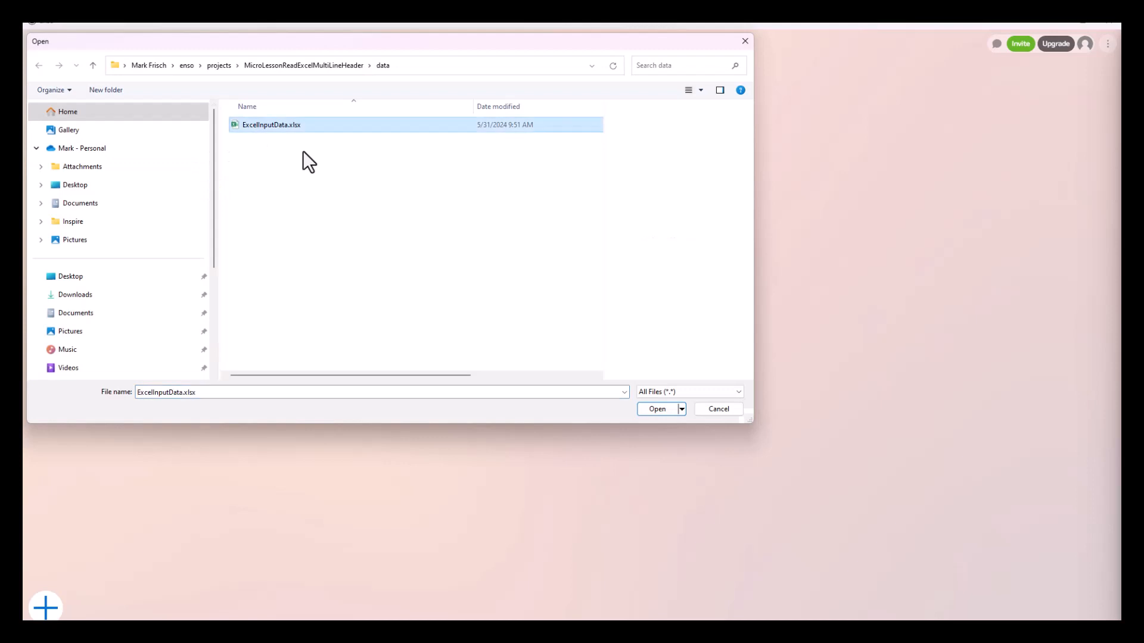
click(662, 411)
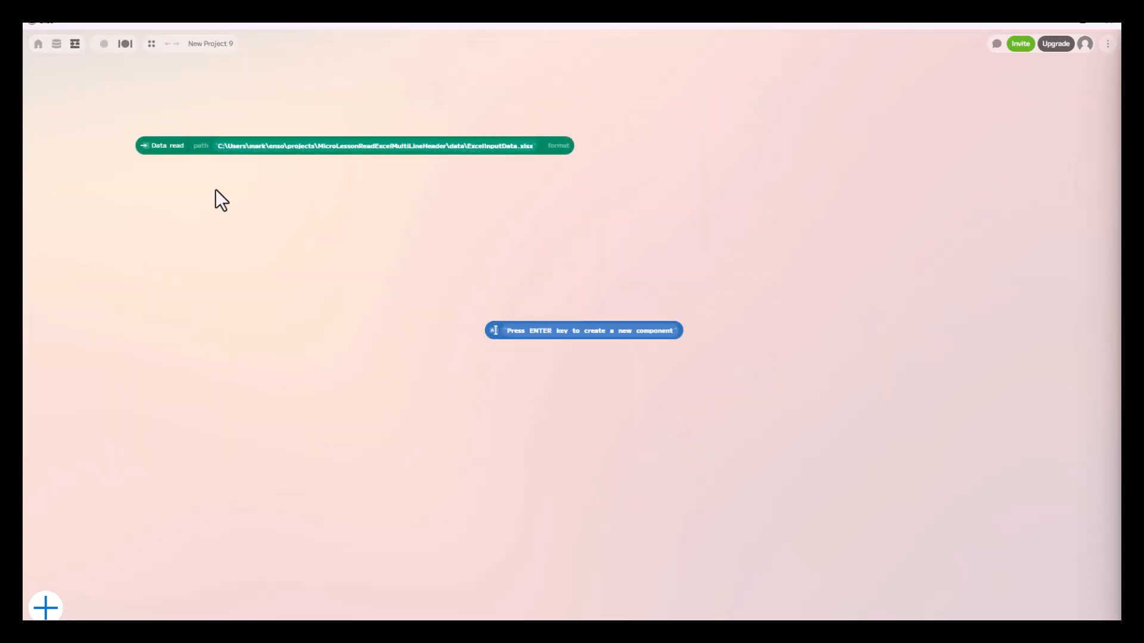
Connect a read component to Data.read and set its query to the Simple sheet
click(178, 170)
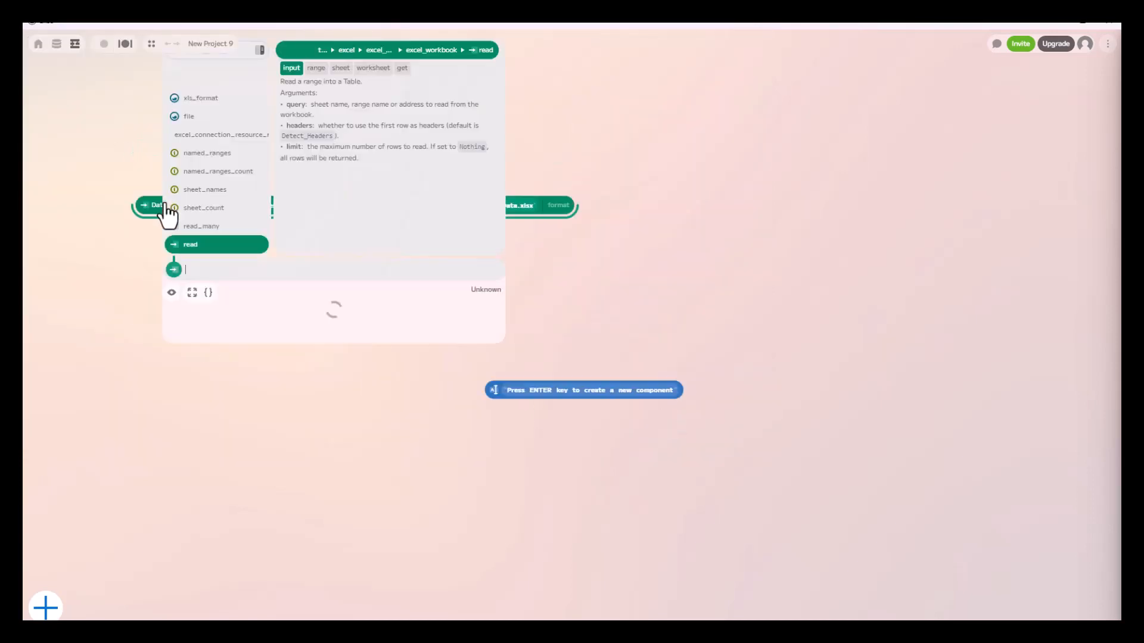
click(199, 259)
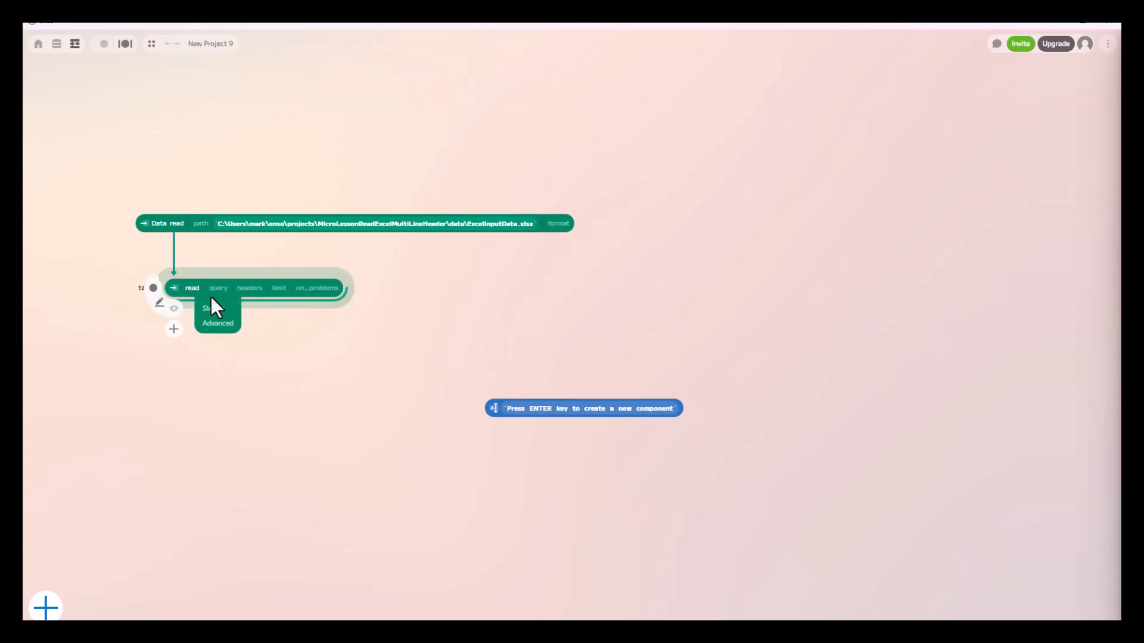
click(218, 308)
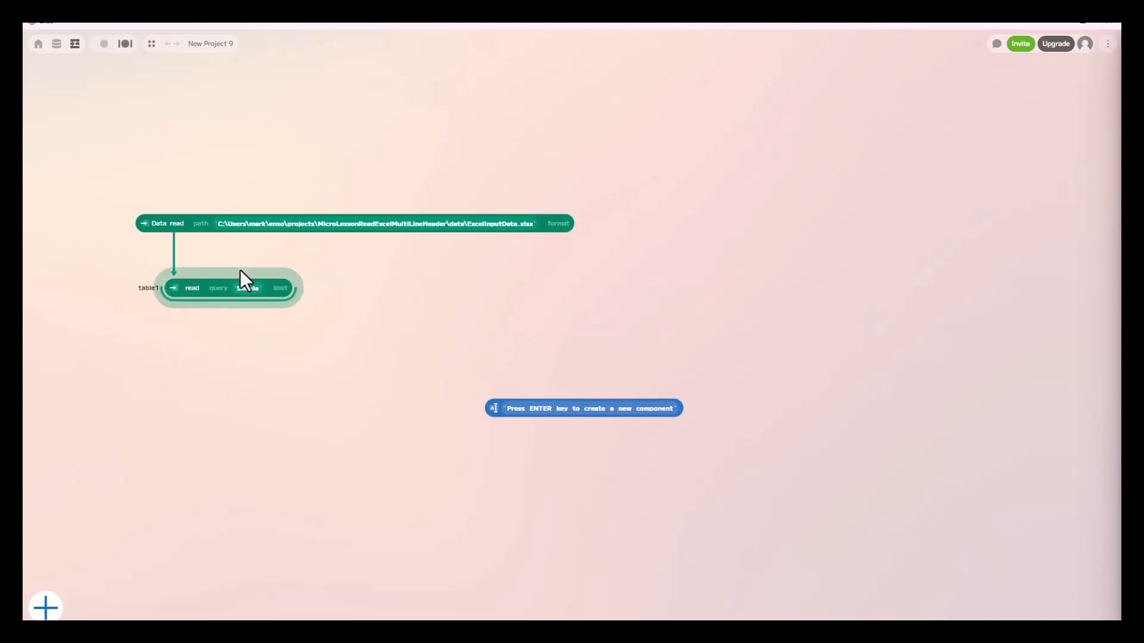
Preview the Simple sheet's table, enlarge the preview to examine all rows and columns, and close it
click(173, 322)
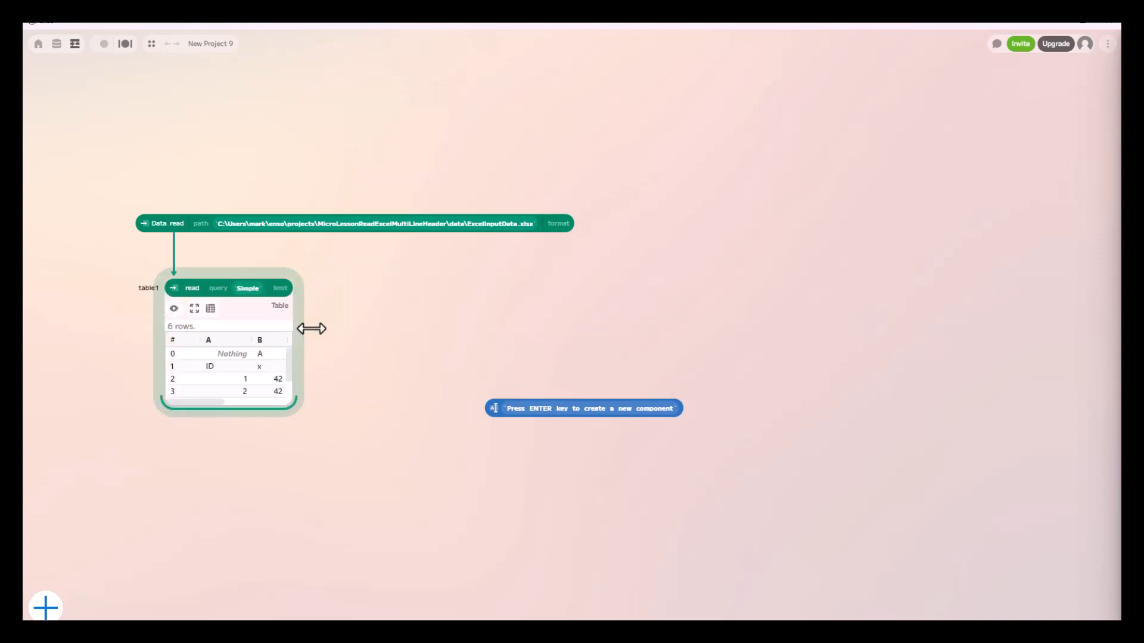
drag(311, 328, 544, 360)
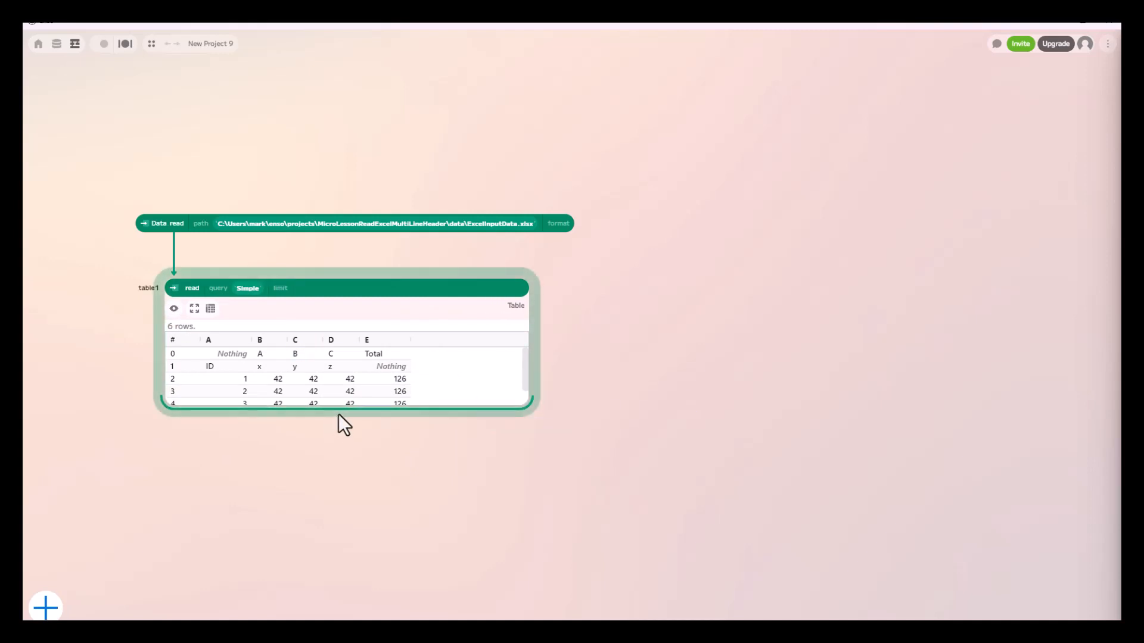
mouse_move(339, 415)
mouse_down()
mouse_move(340, 399)
mouse_move(335, 434)
mouse_up()
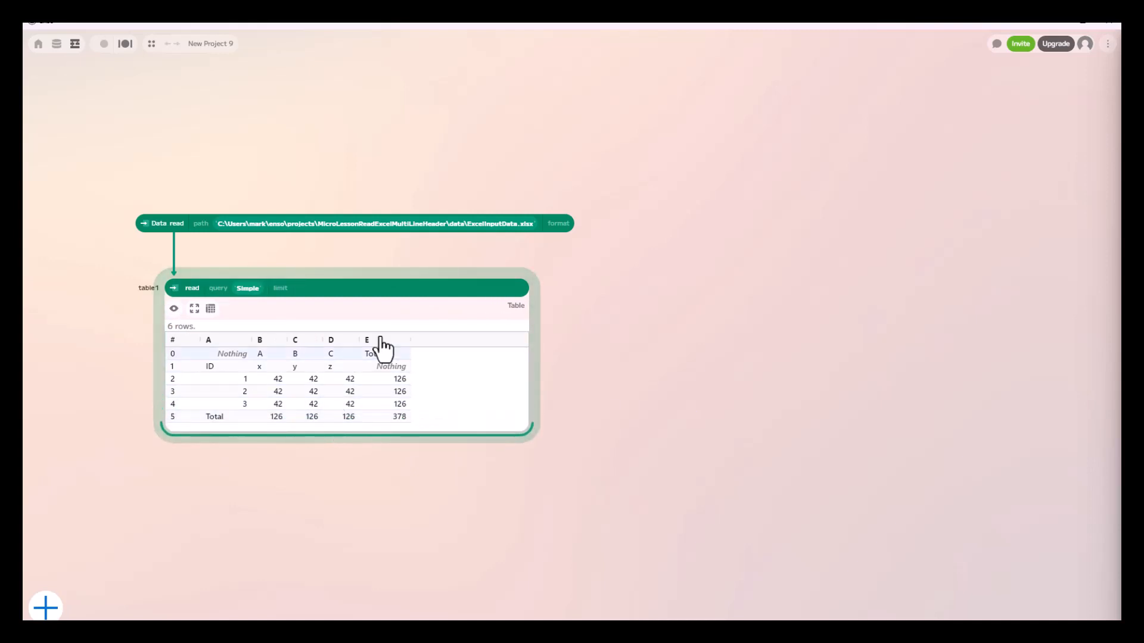
click(174, 309)
Connect a take component to the sheet read, set its range to First 2, and check the header rows
drag(196, 307, 289, 374)
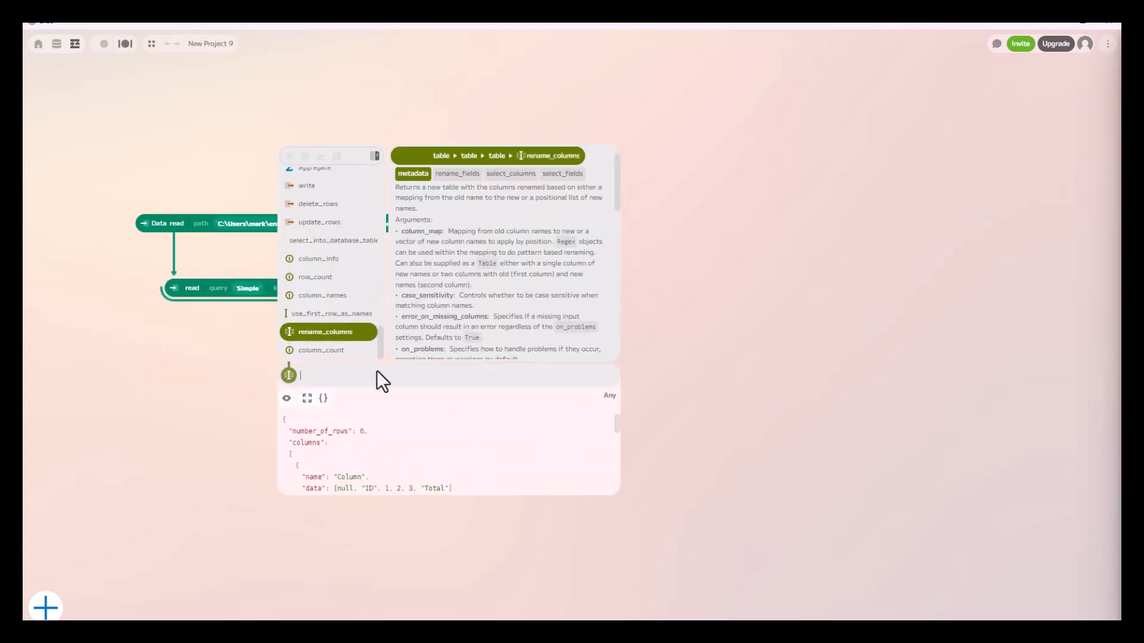
text(take)
click(307, 353)
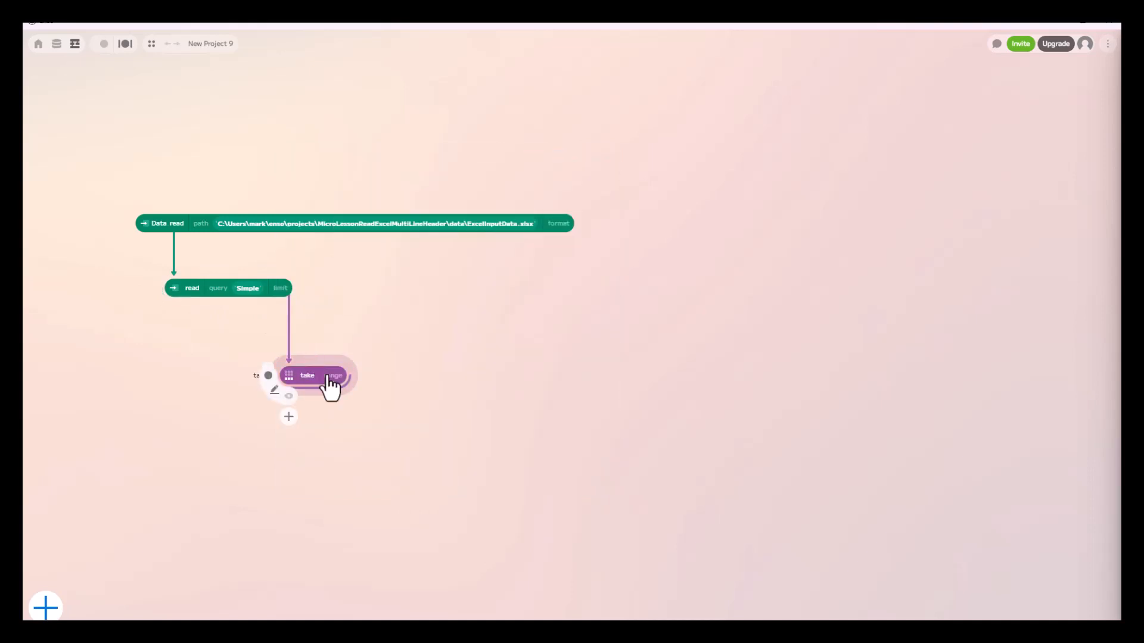
click(327, 388)
click(329, 411)
drag(439, 381, 459, 380)
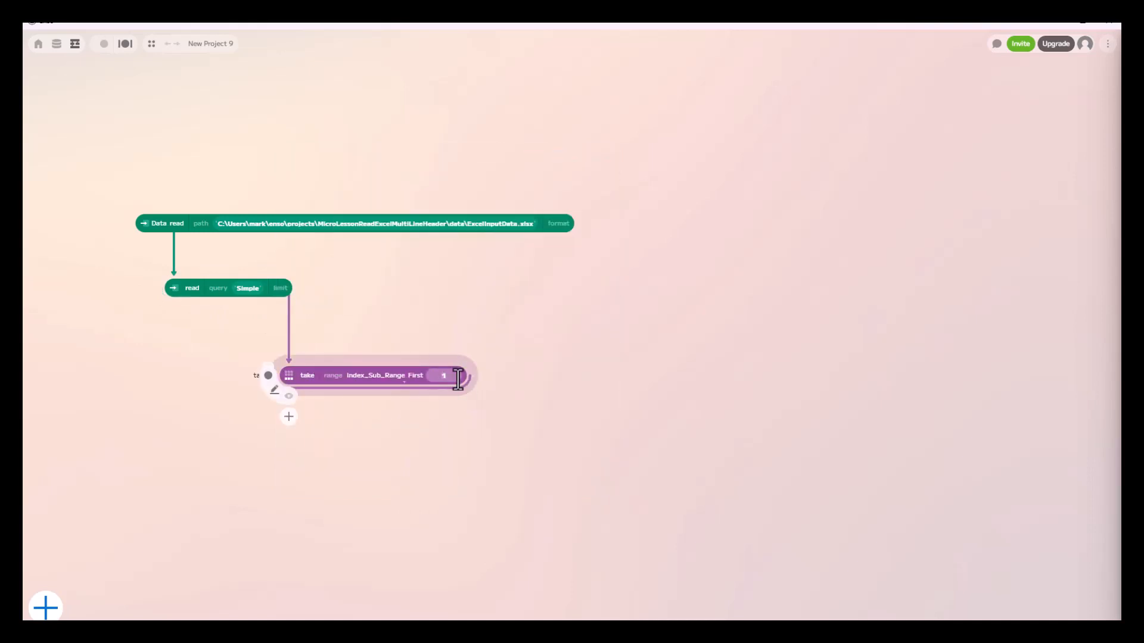
text(2)
click(289, 396)
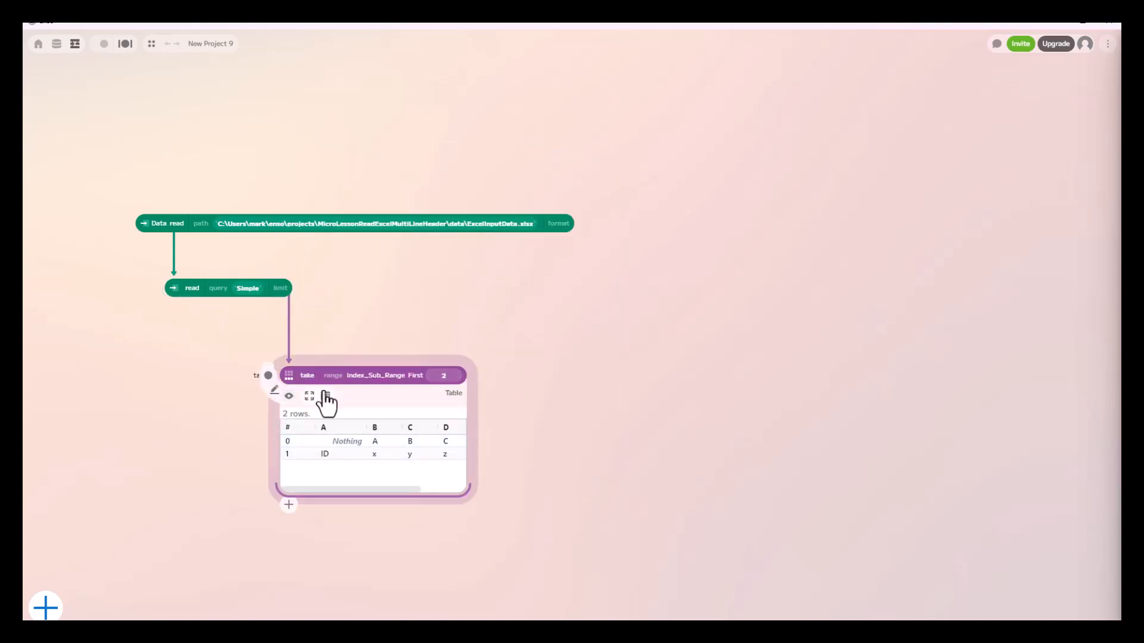
click(289, 396)
Connect a transpose component to the take component and check its output table
mouse_move(312, 360)
mouse_down()
mouse_move(303, 322)
mouse_move(307, 374)
mouse_up()
text(tr)
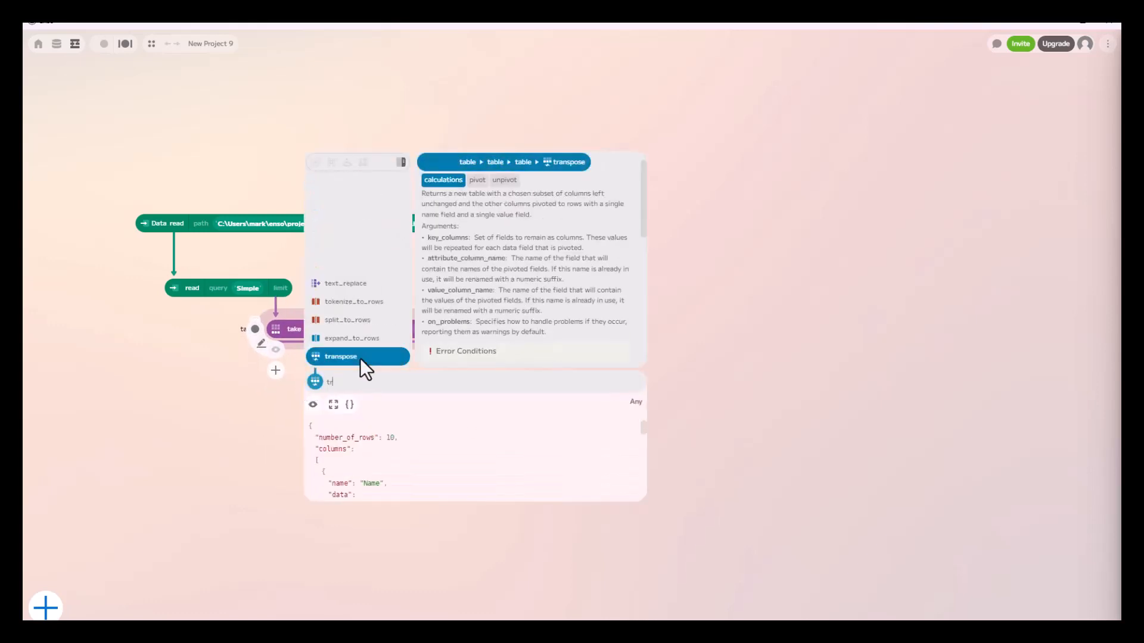
click(360, 358)
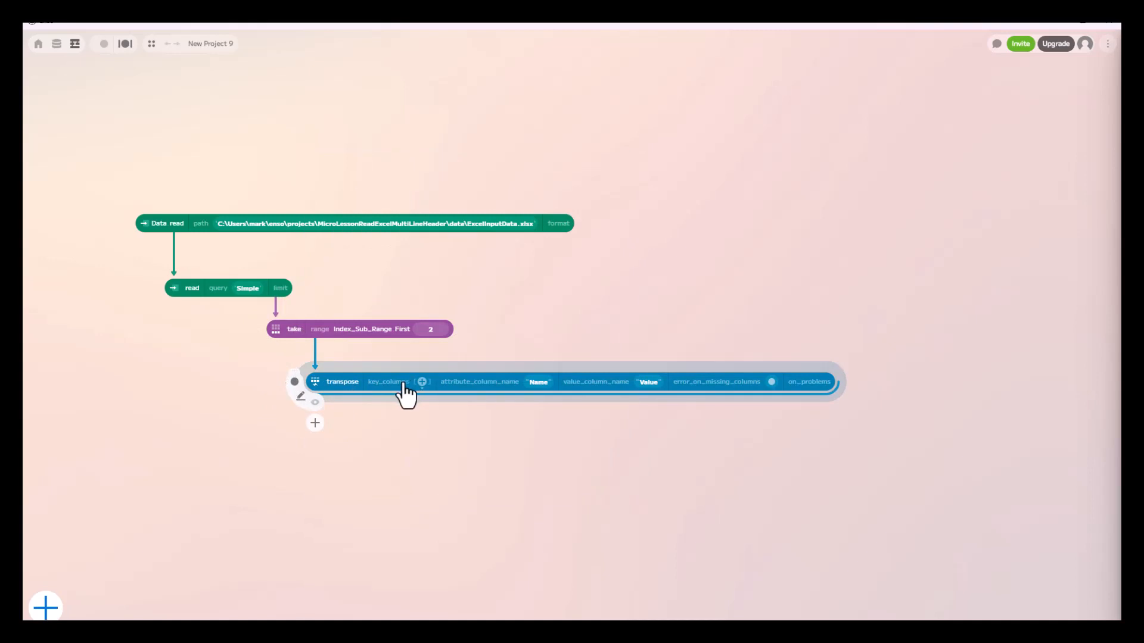
click(315, 405)
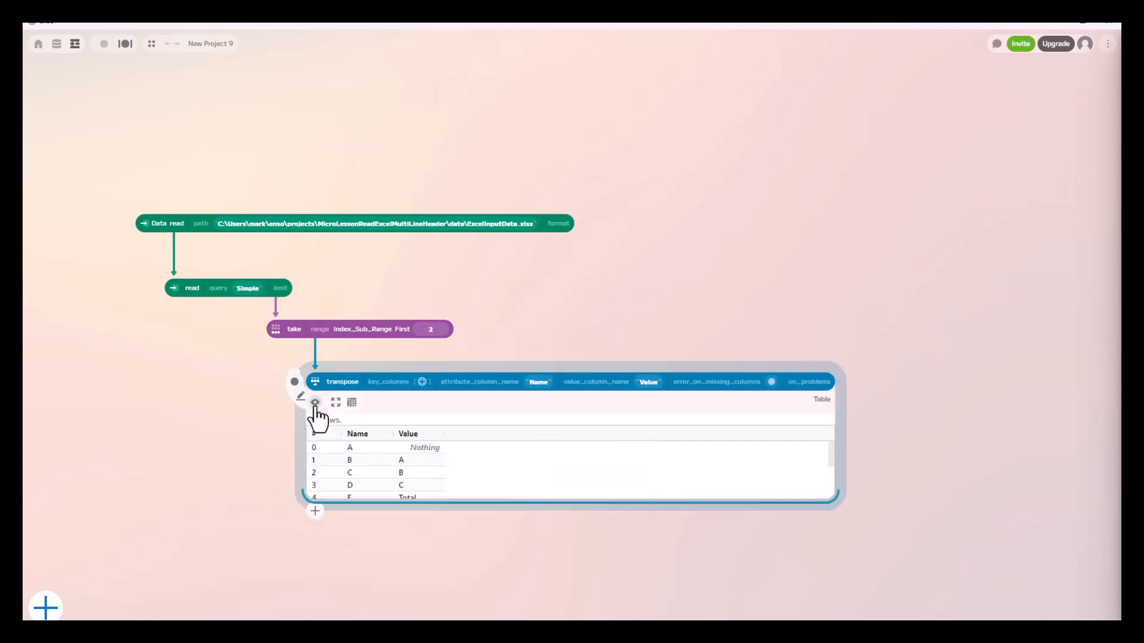
click(315, 403)
Connect an aggregate component to the transpose component and group it by Name
drag(338, 383, 339, 420)
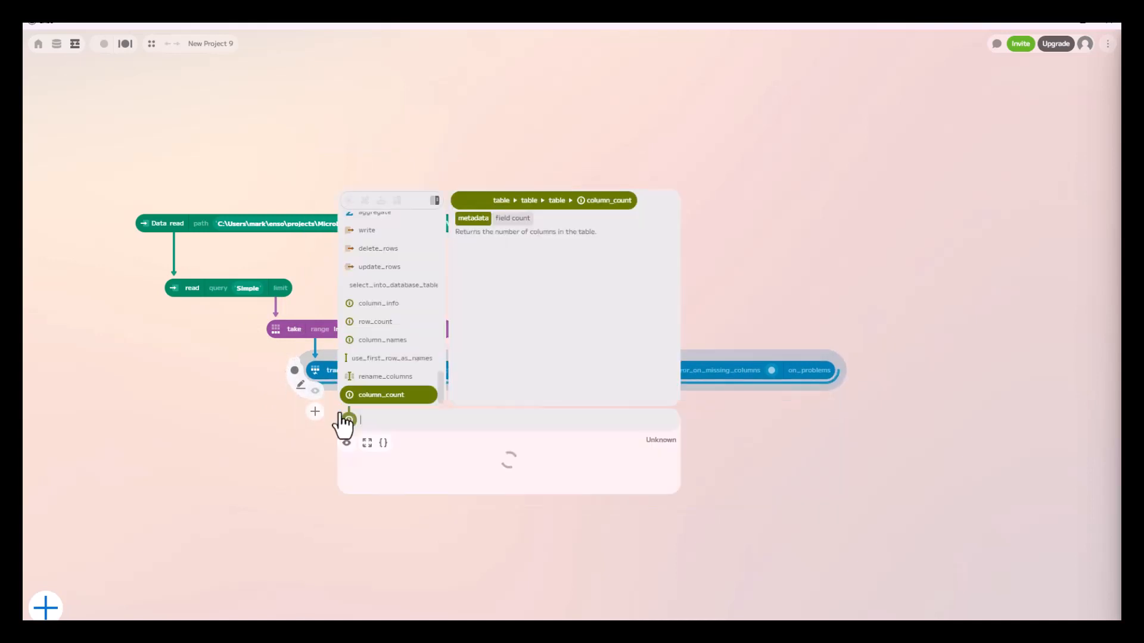
text(ag)
click(377, 394)
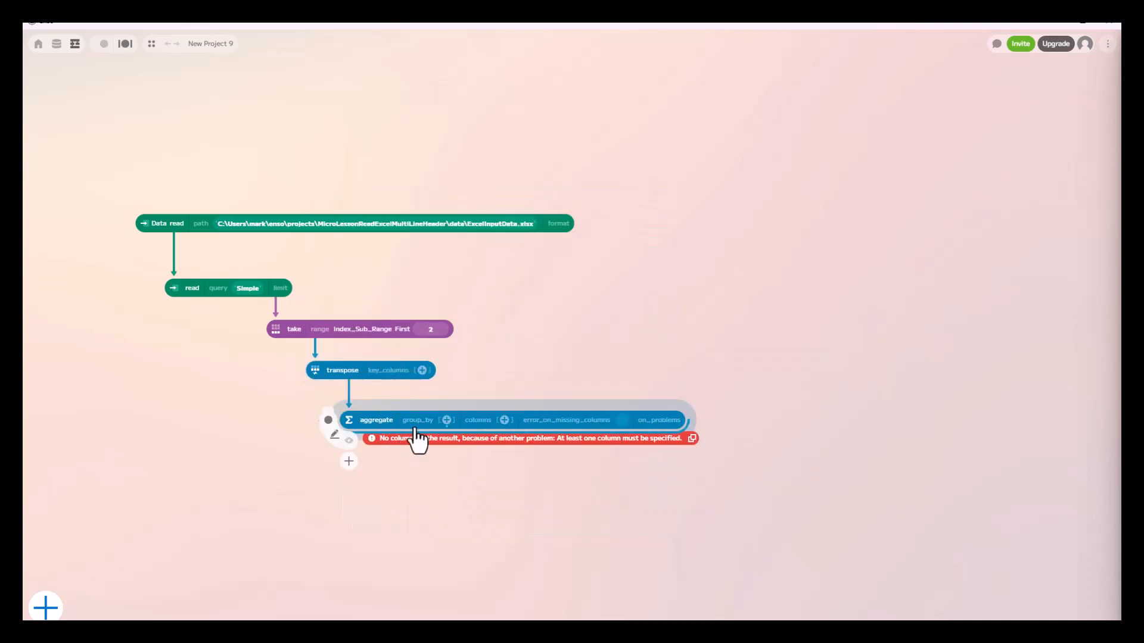
click(446, 420)
click(440, 441)
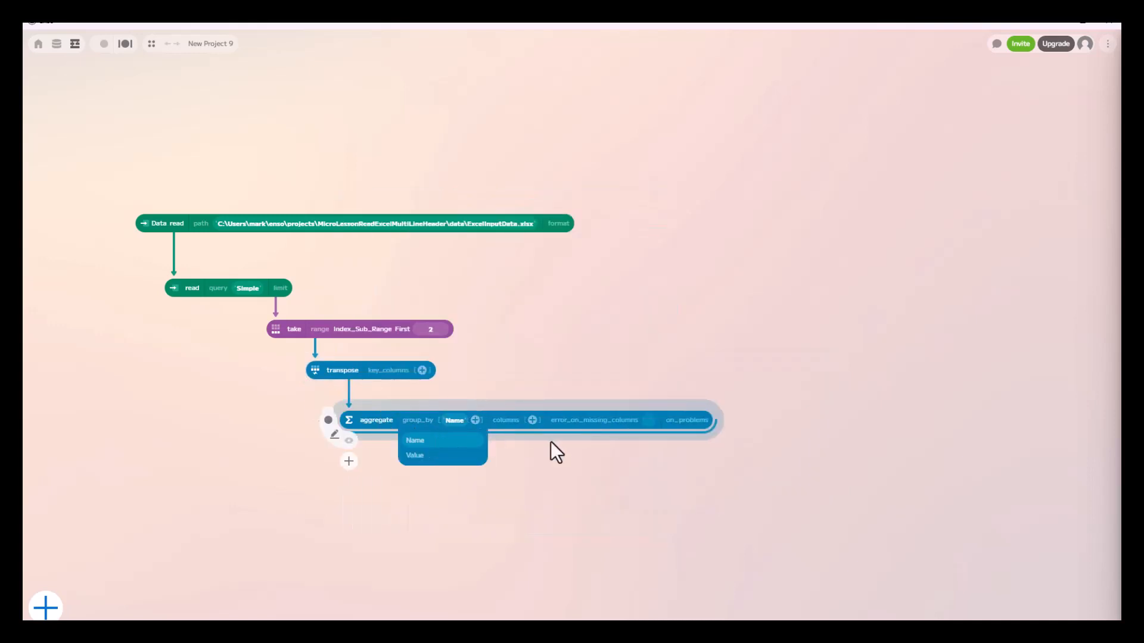
Add a Concatenate aggregation of the Value column to the aggregate component
click(532, 420)
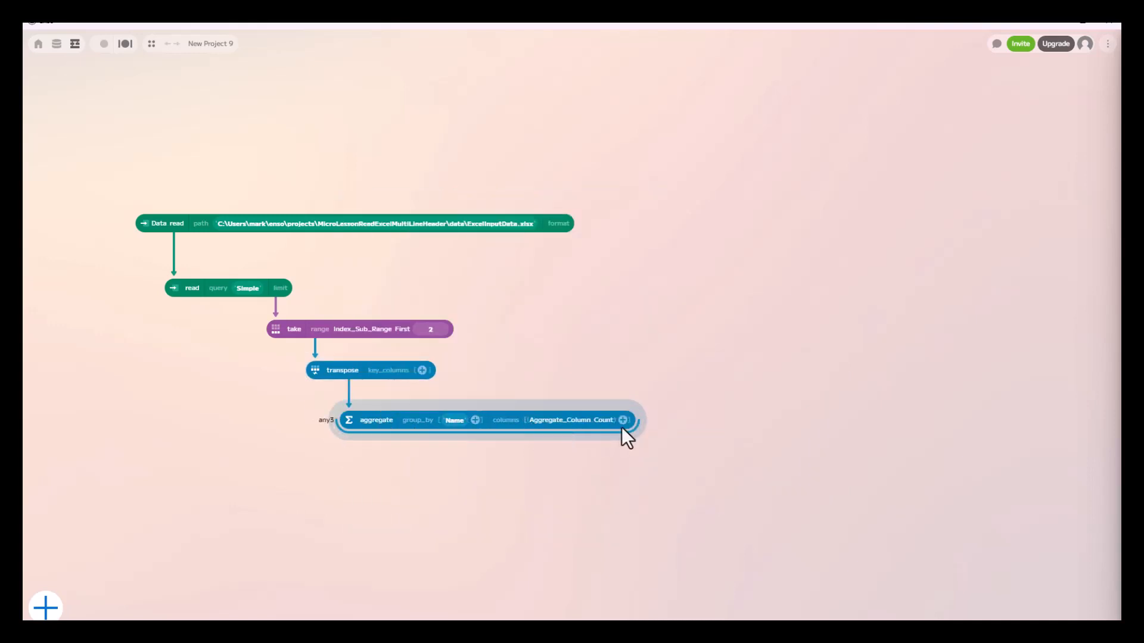
click(603, 422)
scroll(563, 494, down, 3)
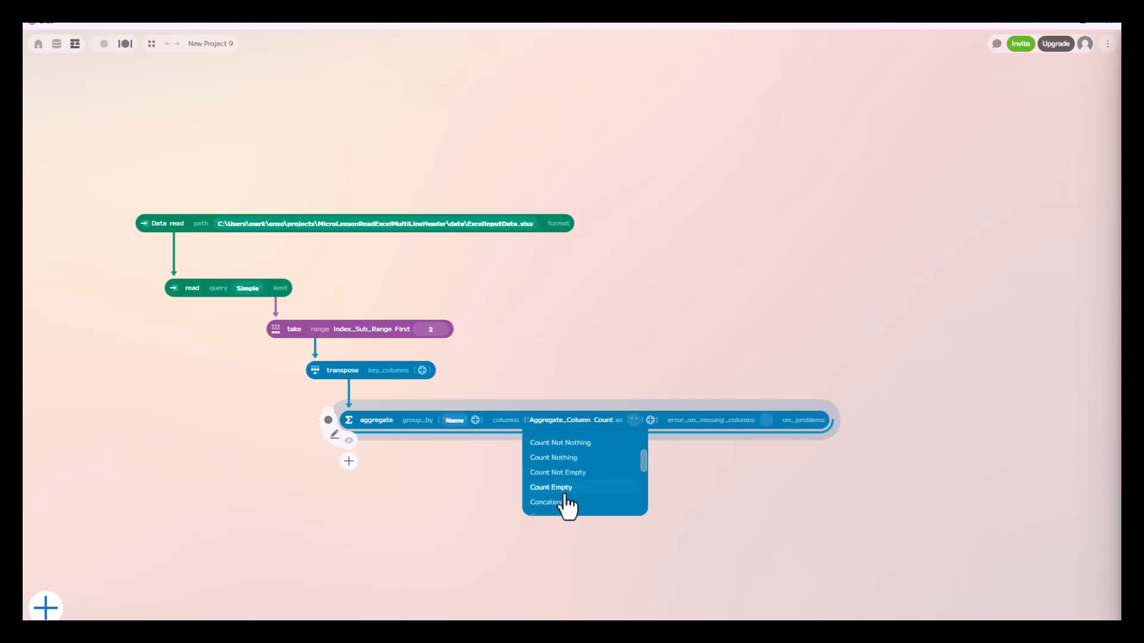
click(562, 504)
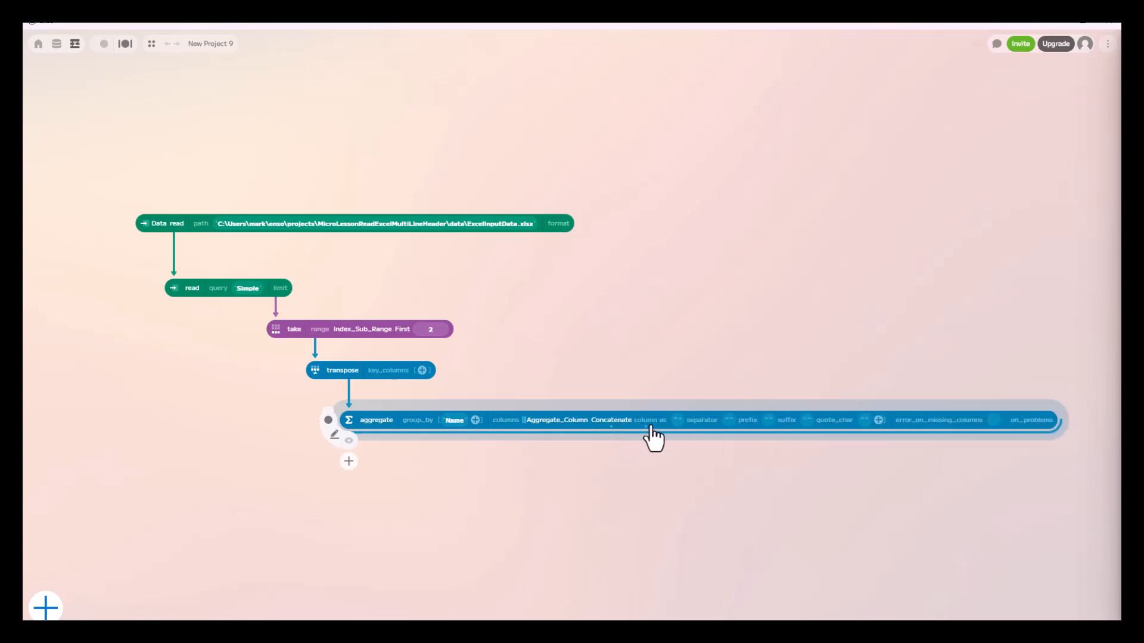
click(647, 423)
click(640, 460)
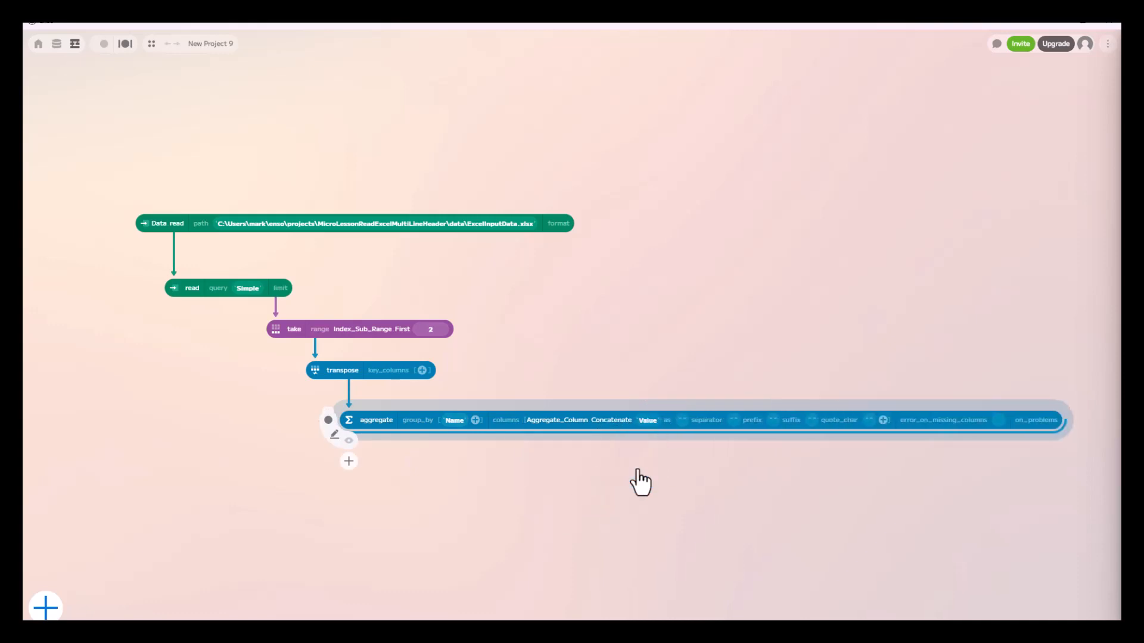
Name the concatenated column Header, use a space as its separator, and check the combined header names
click(683, 421)
text(Header)
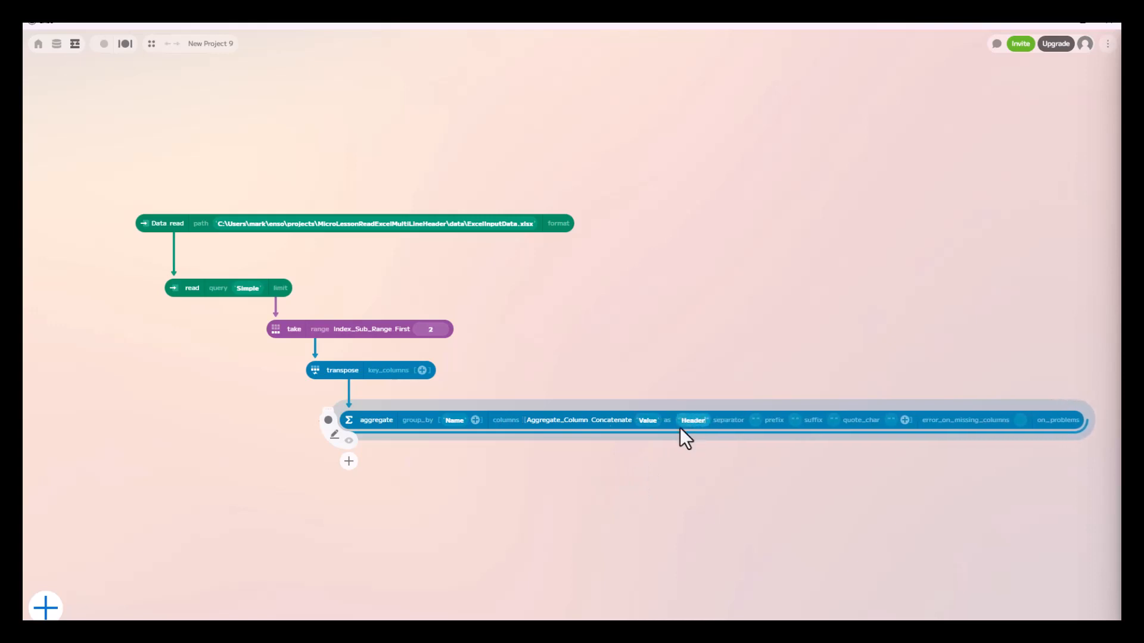
key(Return)
click(741, 426)
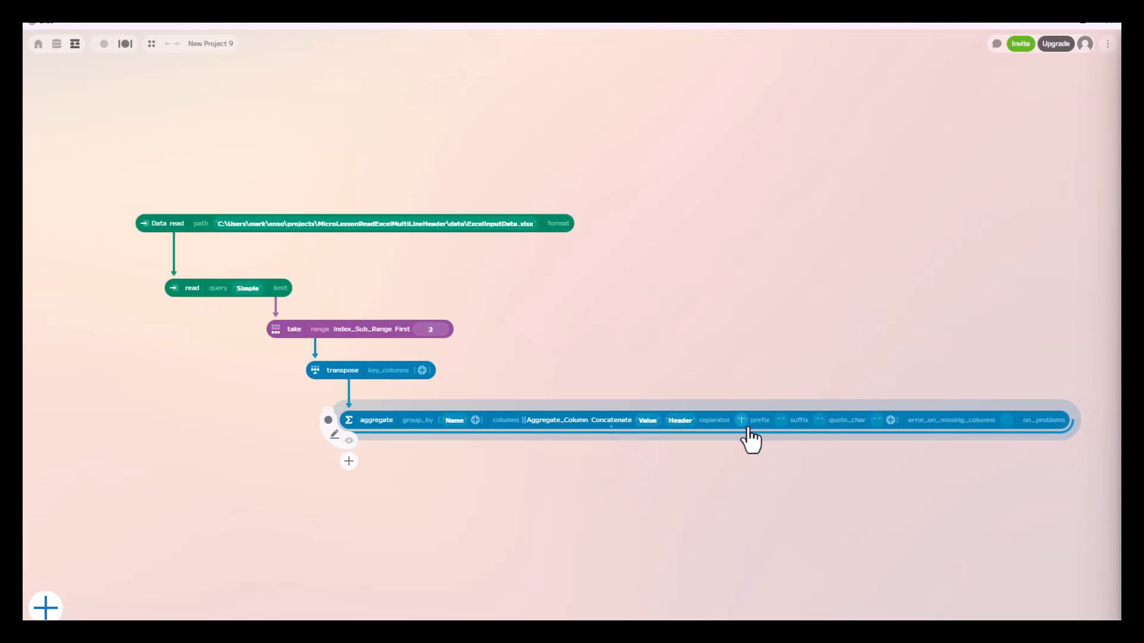
click(349, 442)
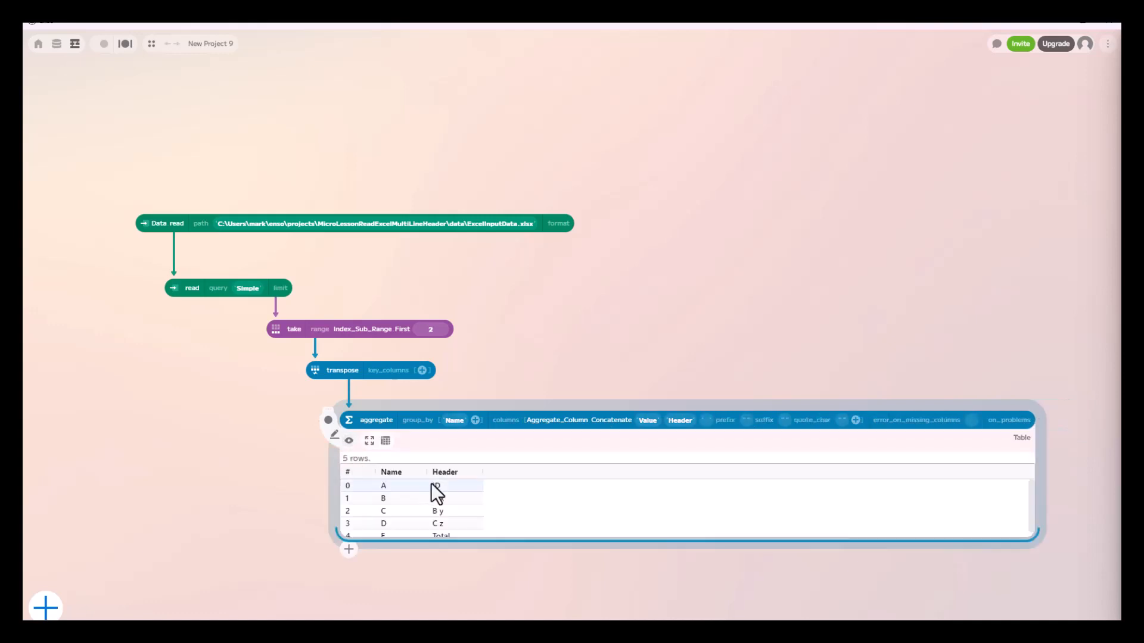
scroll(450, 529, down, 1)
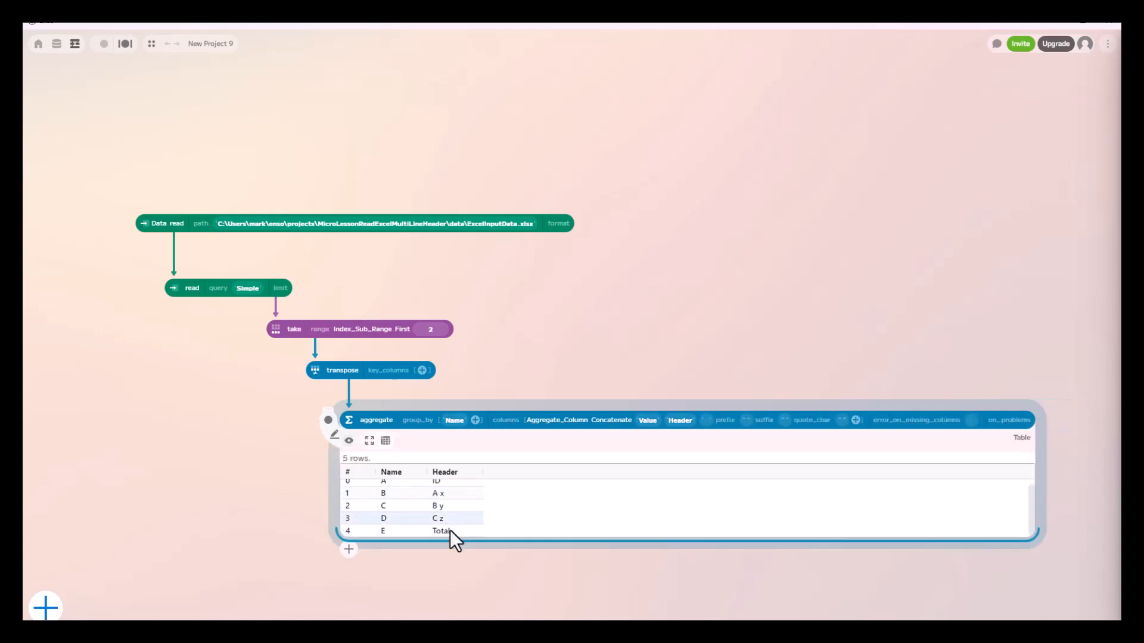
click(349, 441)
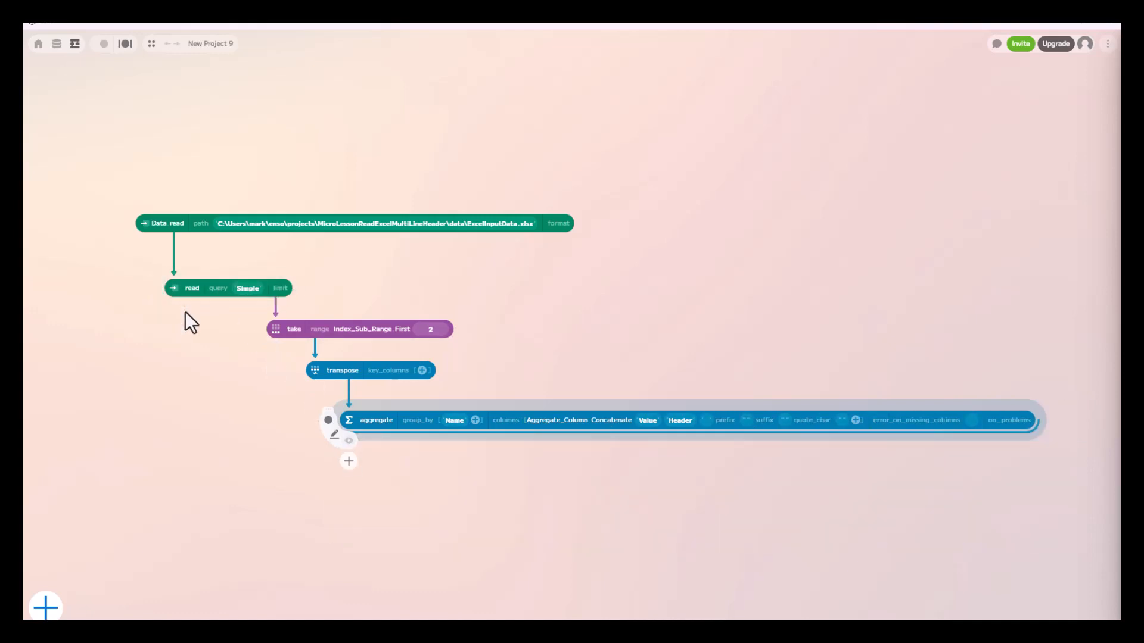
Branch a drop component off the Simple sheet read and align both components beneath Data.read
click(174, 329)
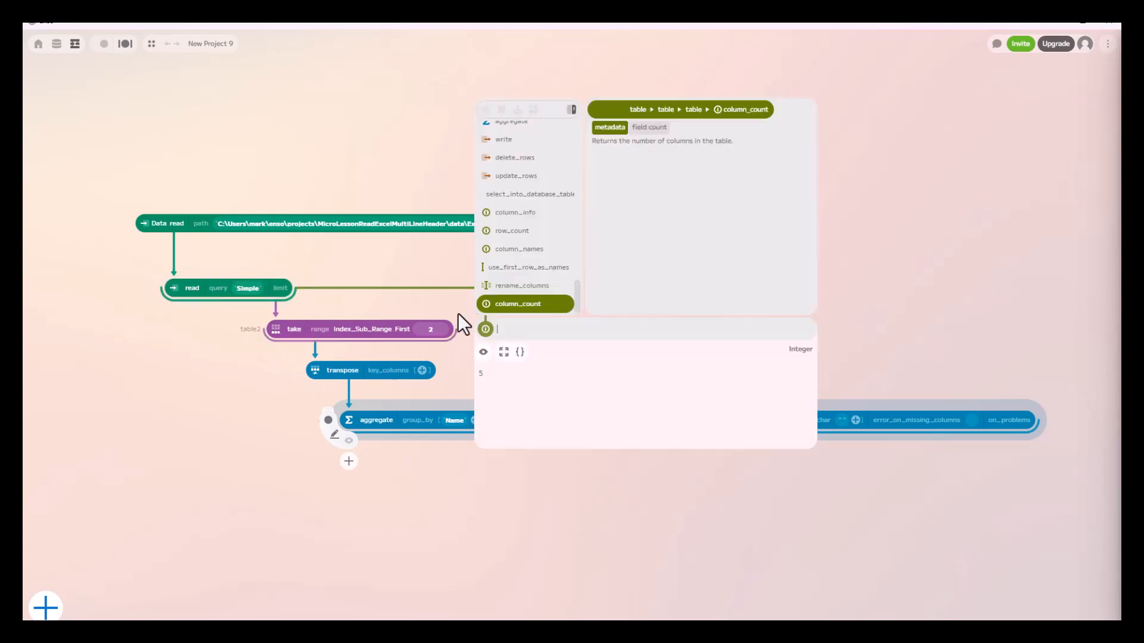
text(drop)
key(Return)
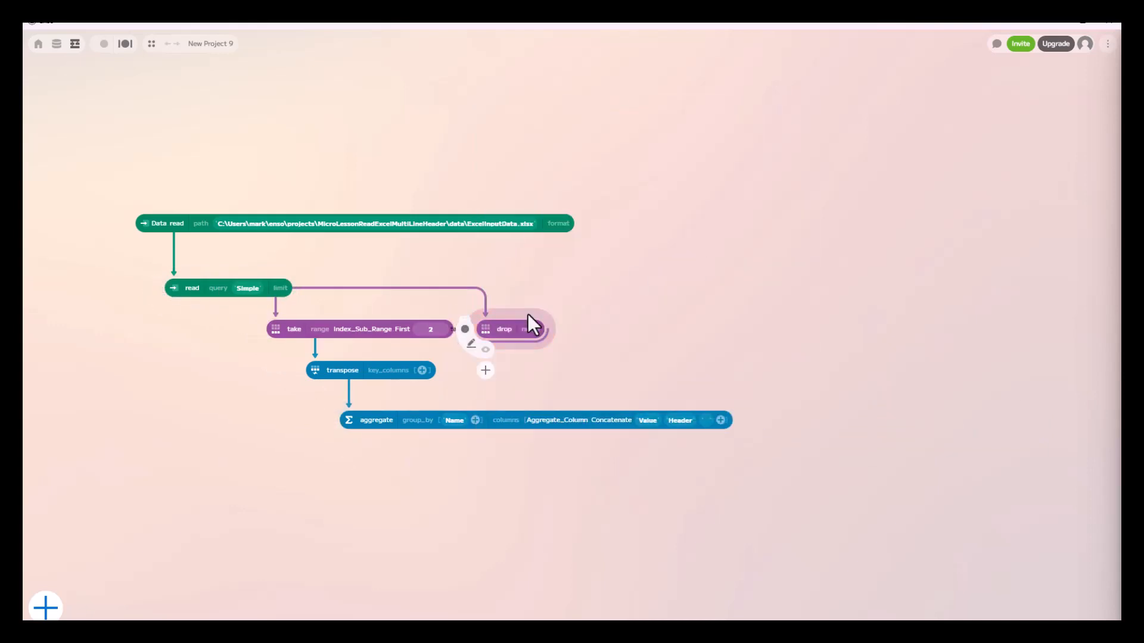
drag(528, 313, 169, 259)
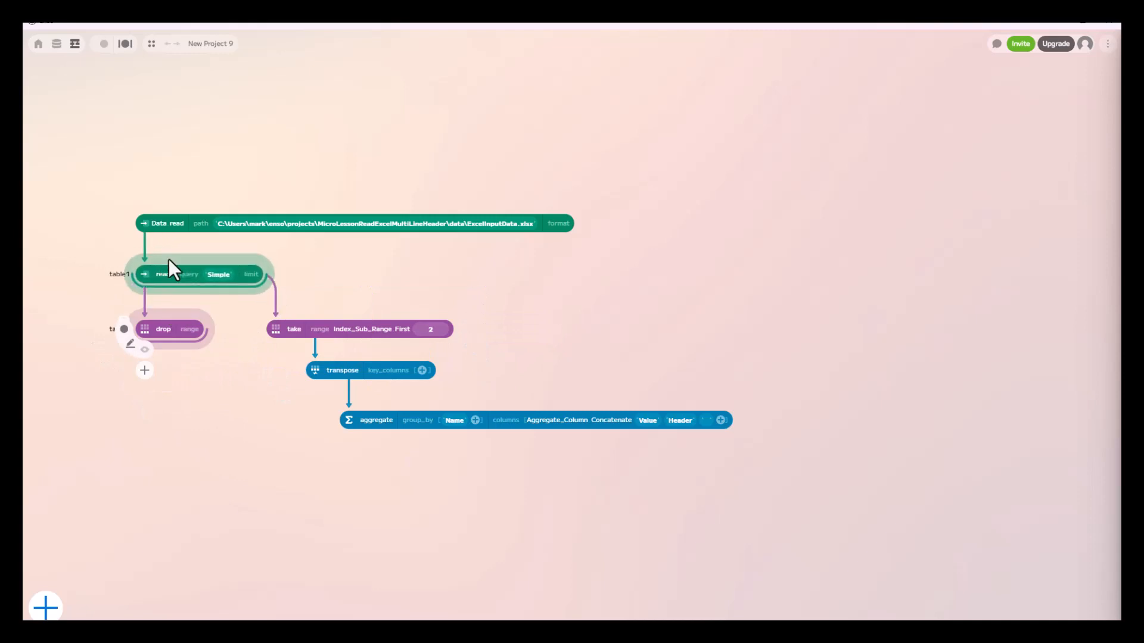
Set the drop component's range to First 2 to remove the two header rows
click(190, 329)
click(185, 362)
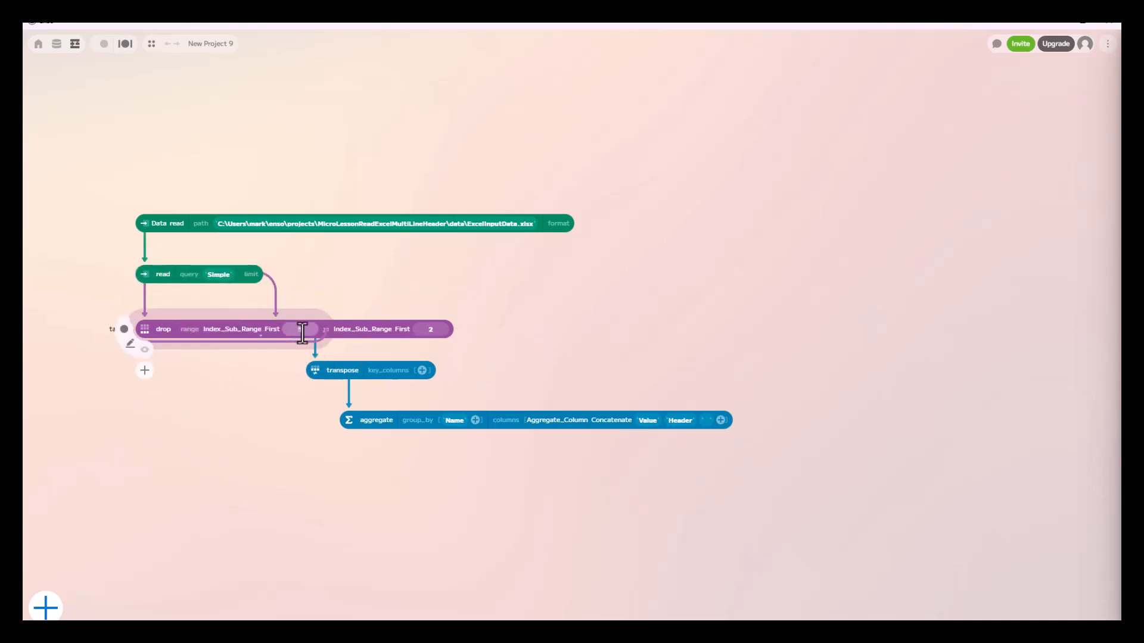
drag(303, 333, 284, 329)
text(2)
Move the take, transpose and aggregate components into their own column to the right of the drop component
drag(352, 323, 490, 319)
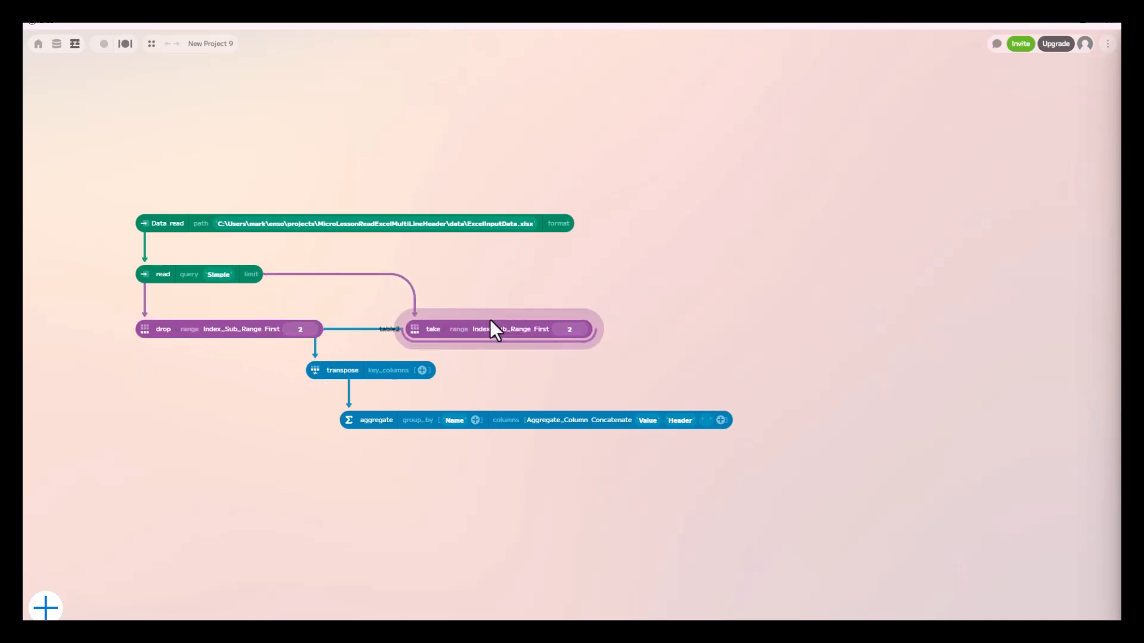
drag(388, 364, 487, 373)
click(461, 417)
drag(462, 417, 533, 434)
Preview the drop component's output and widen the preview to examine all columns of the data rows
click(136, 341)
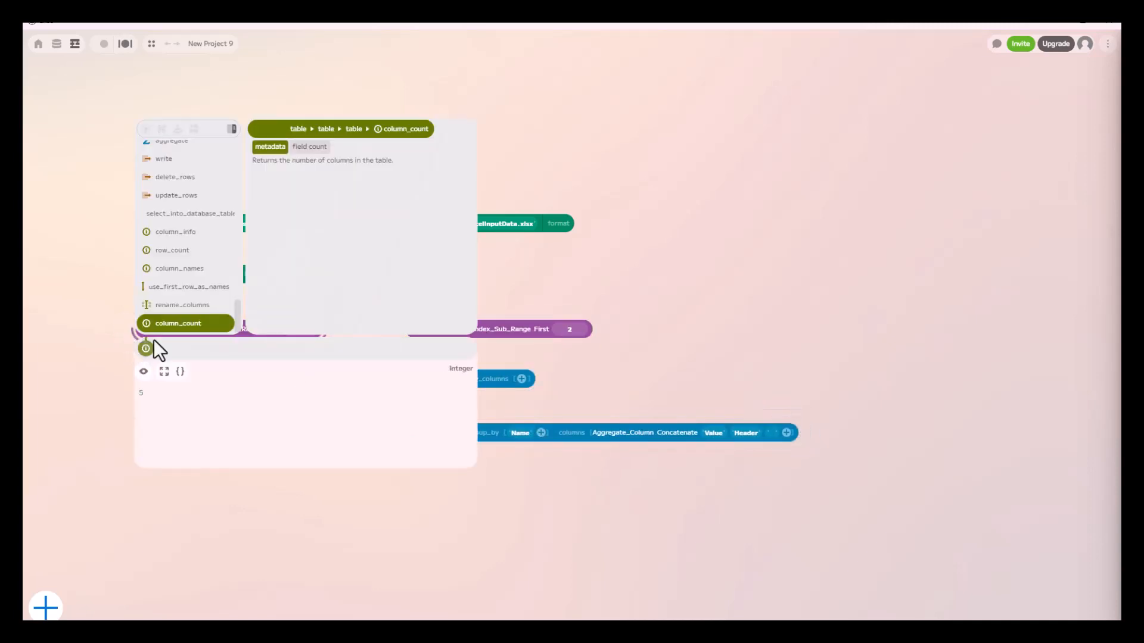
key(Escape)
click(145, 350)
drag(329, 405, 353, 401)
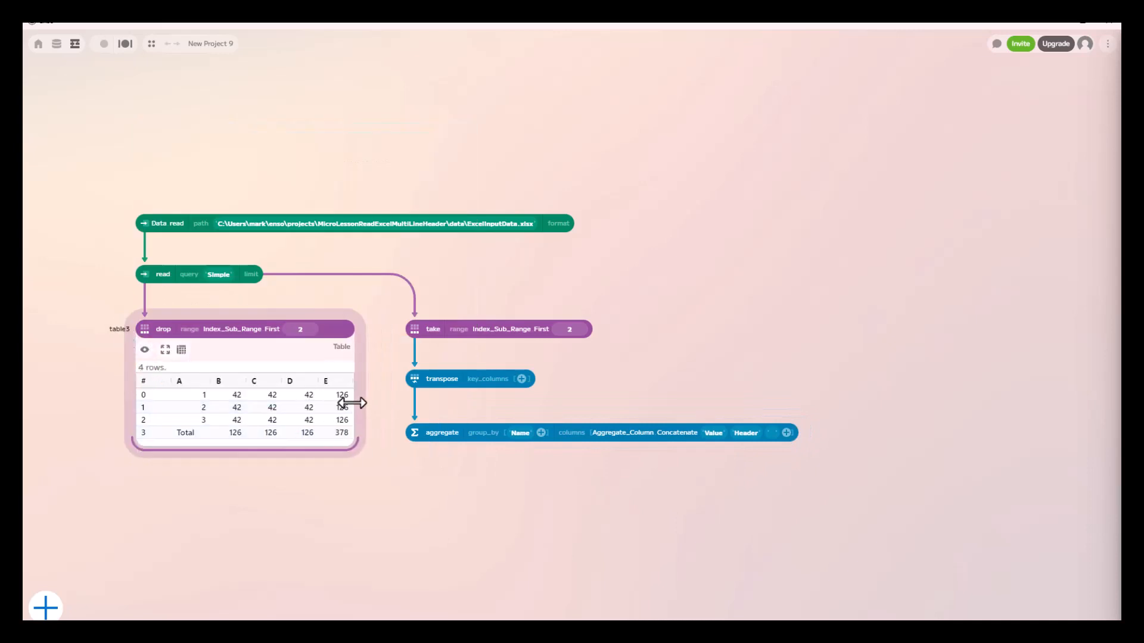
Add a rename_columns component after the drop component and connect the aggregate output to its column_map
click(144, 352)
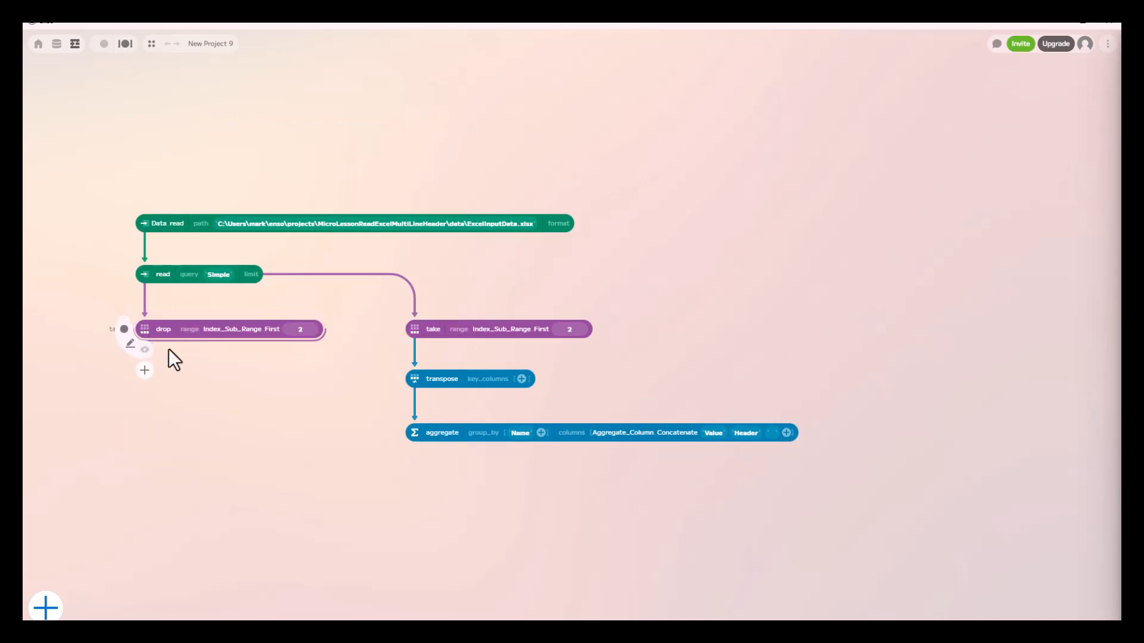
drag(159, 344, 161, 458)
text(renam)
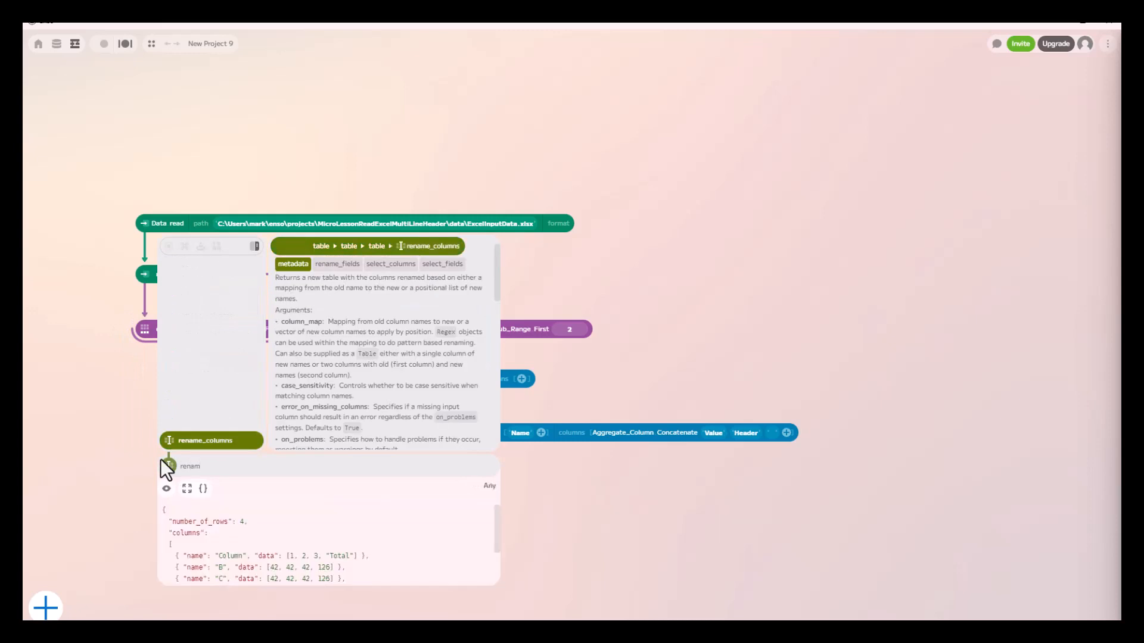
click(197, 441)
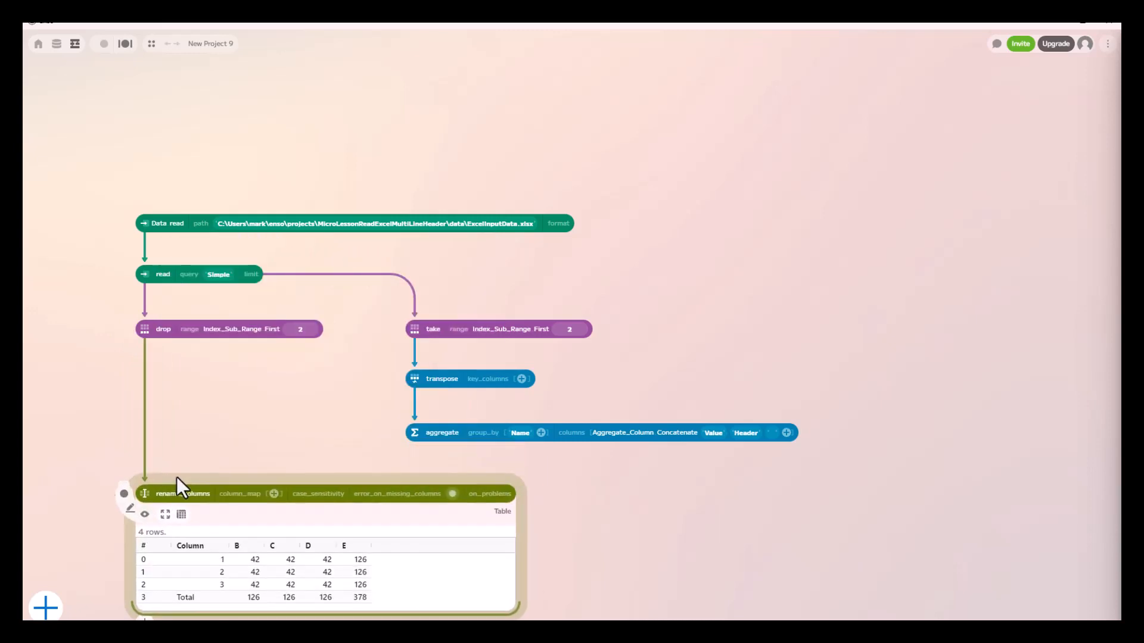
drag(417, 441, 442, 542)
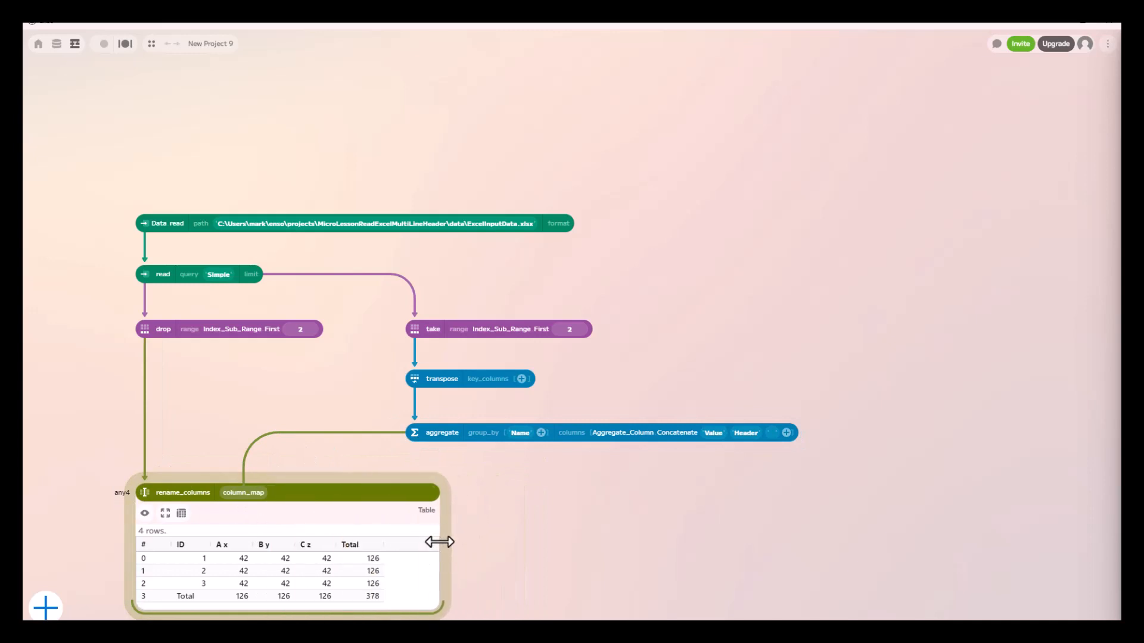
Move the Data.read and Simple read components higher, close together, and preview the Simple read's rows
click(266, 209)
drag(266, 208, 255, 107)
click(146, 143)
click(144, 143)
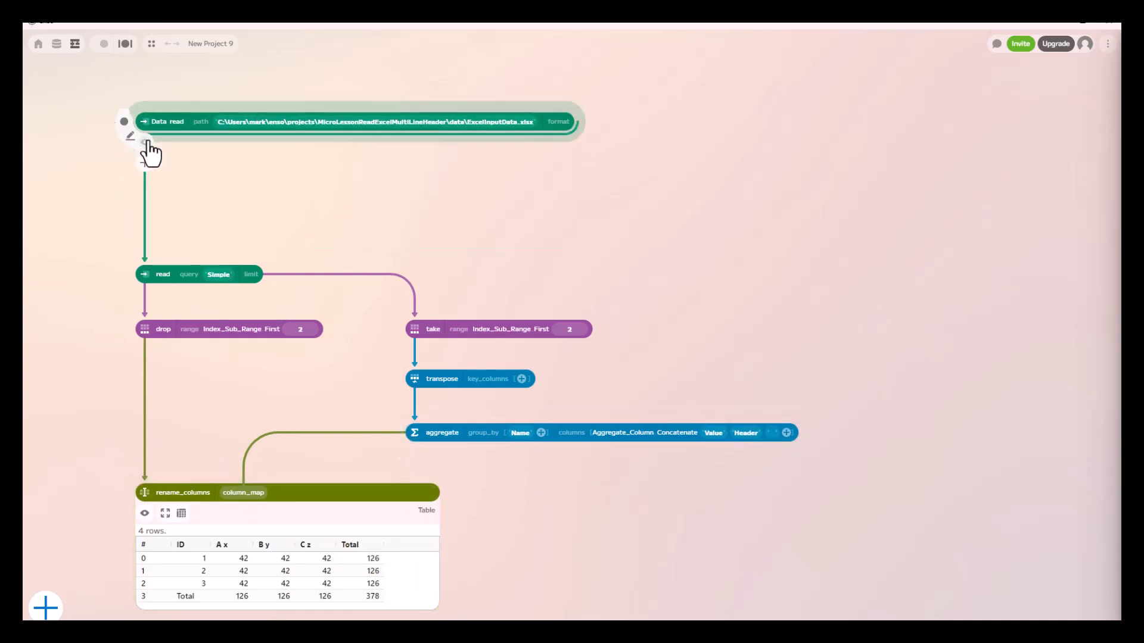
drag(159, 266, 156, 157)
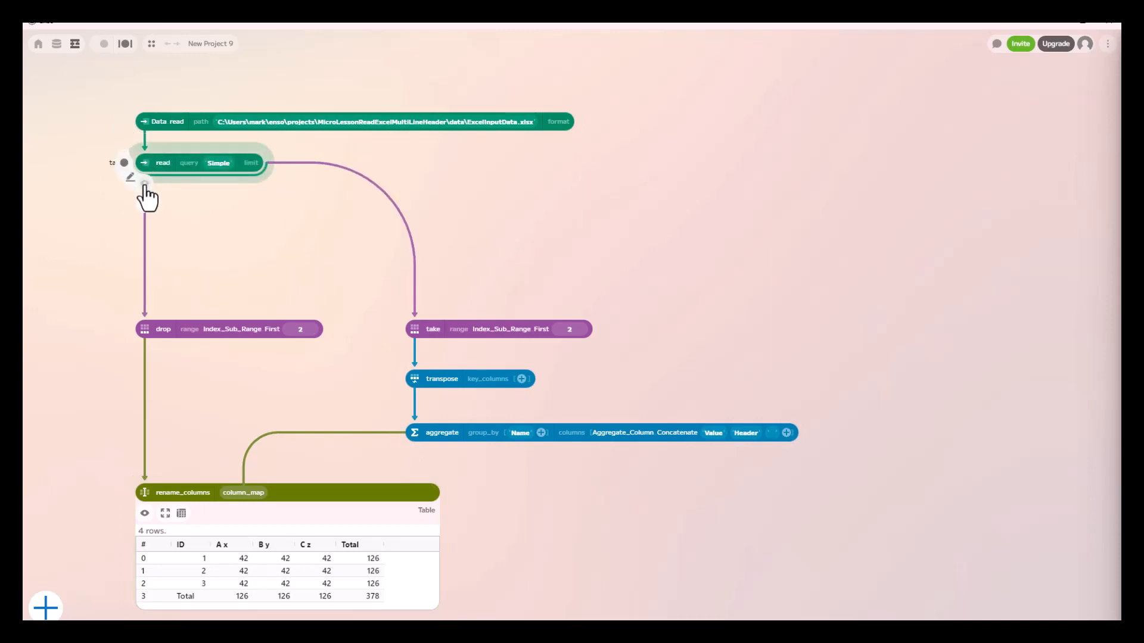
click(145, 184)
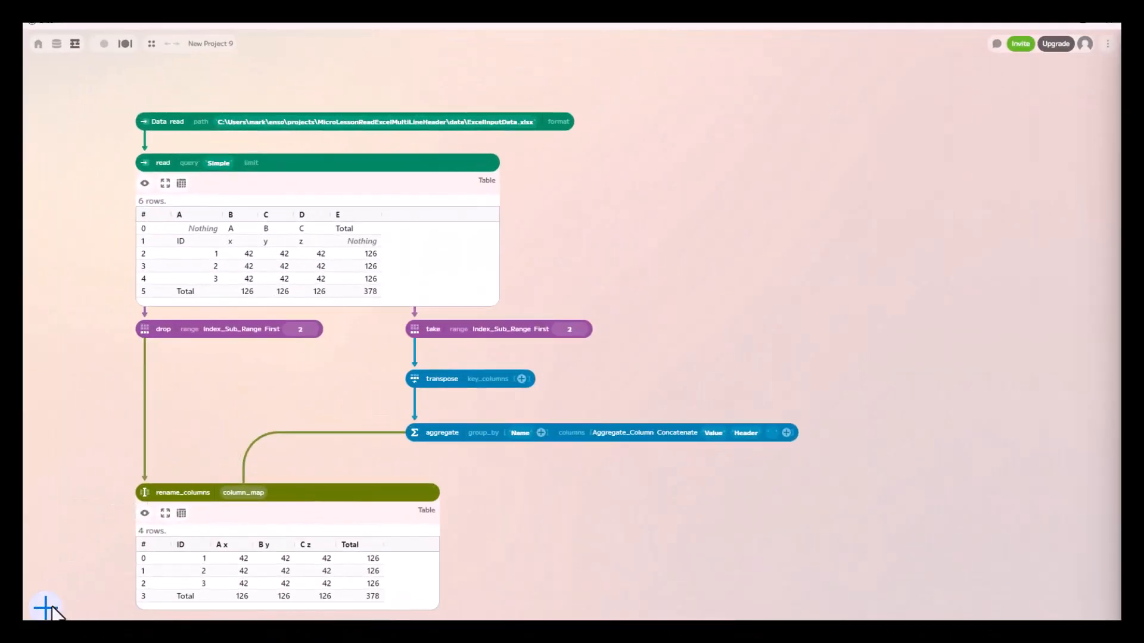
Add a number component with value 2, connect it to the First counts of drop and take, and place it above them
click(53, 609)
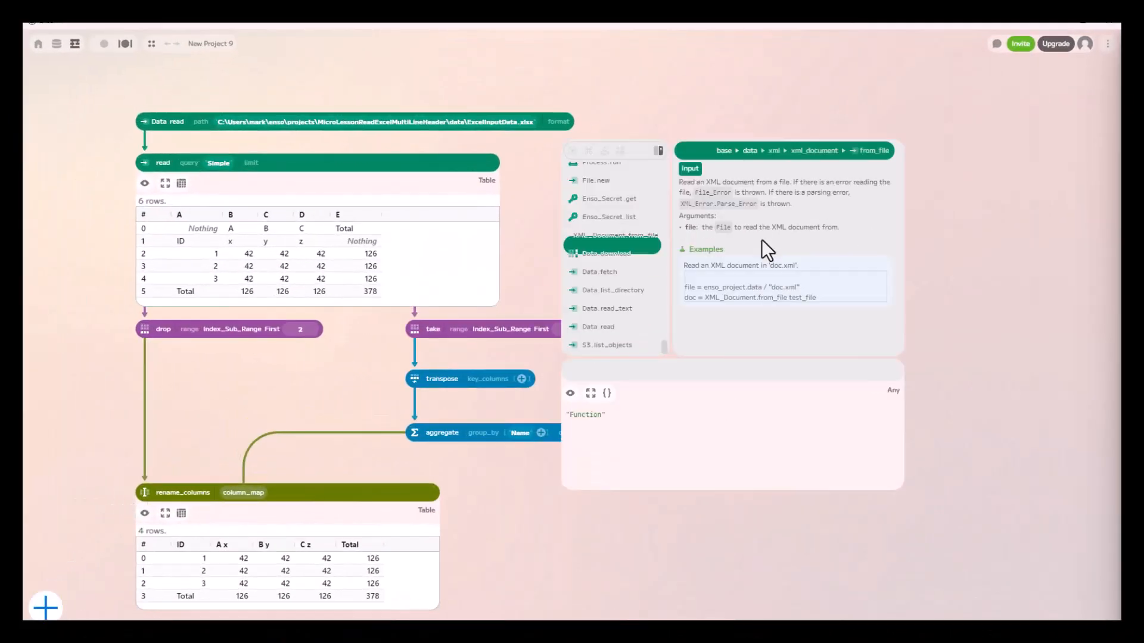
text(2)
key(Return)
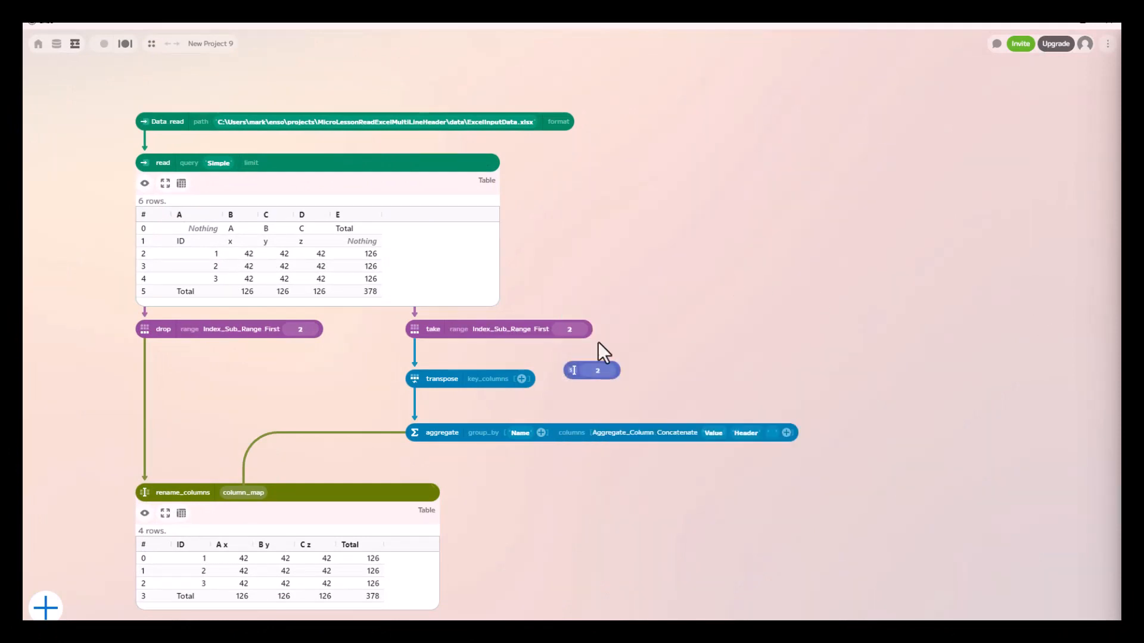
drag(588, 356, 304, 329)
drag(621, 192, 573, 338)
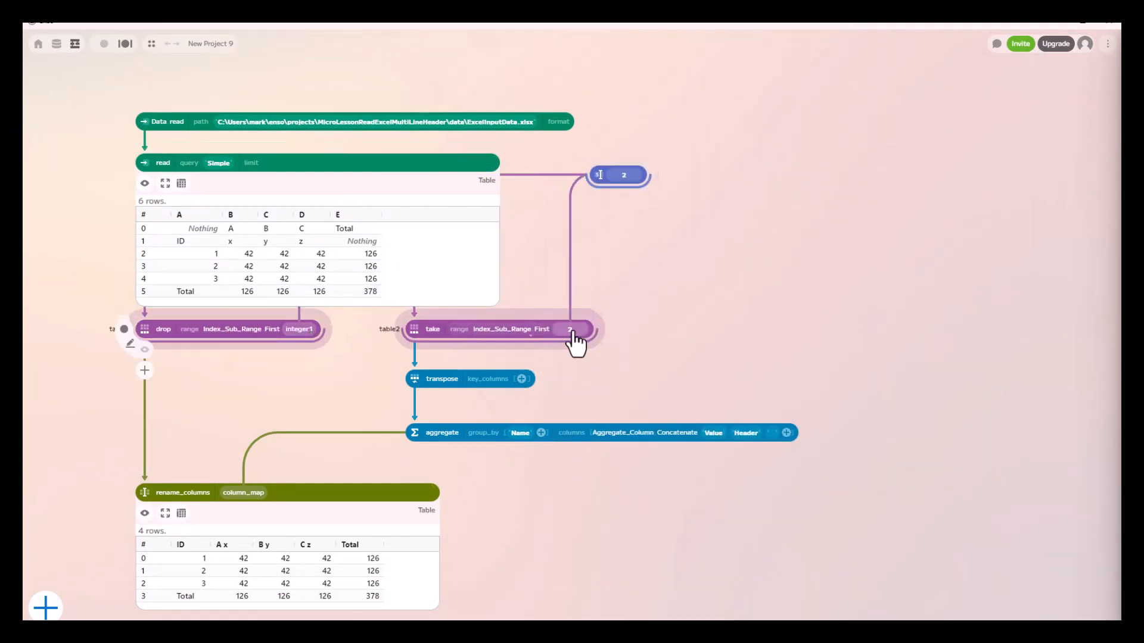
click(145, 183)
drag(634, 163, 477, 183)
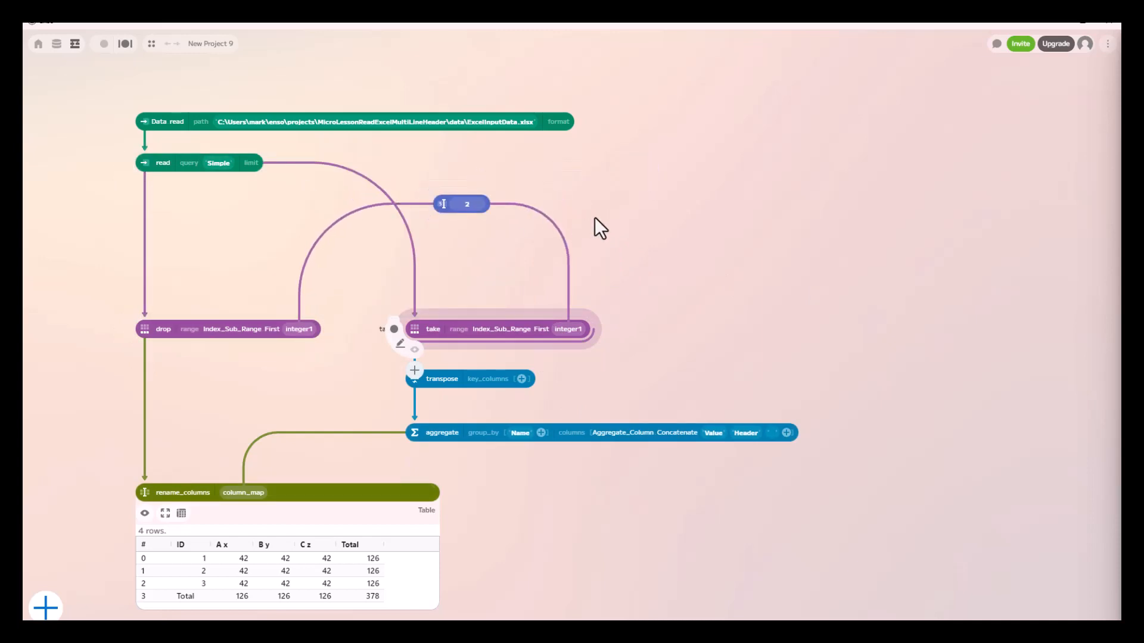
Add a text component containing '-' and connect it to the separator of the aggregate's Concatenate column
click(52, 612)
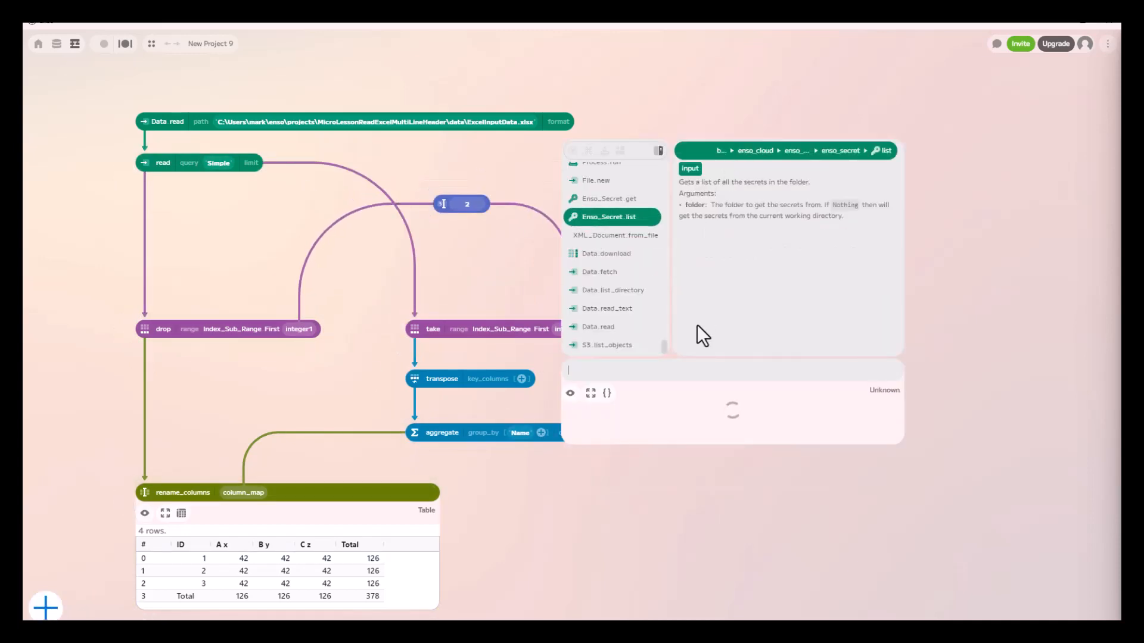
text('-')
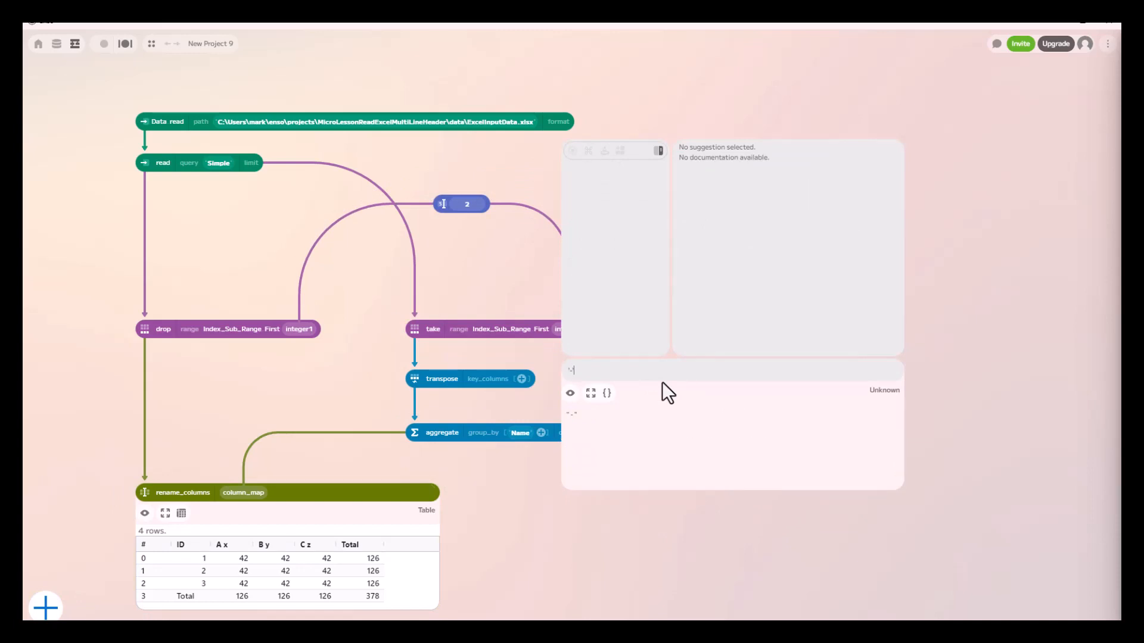
key(Return)
drag(583, 371, 743, 204)
drag(743, 262, 772, 447)
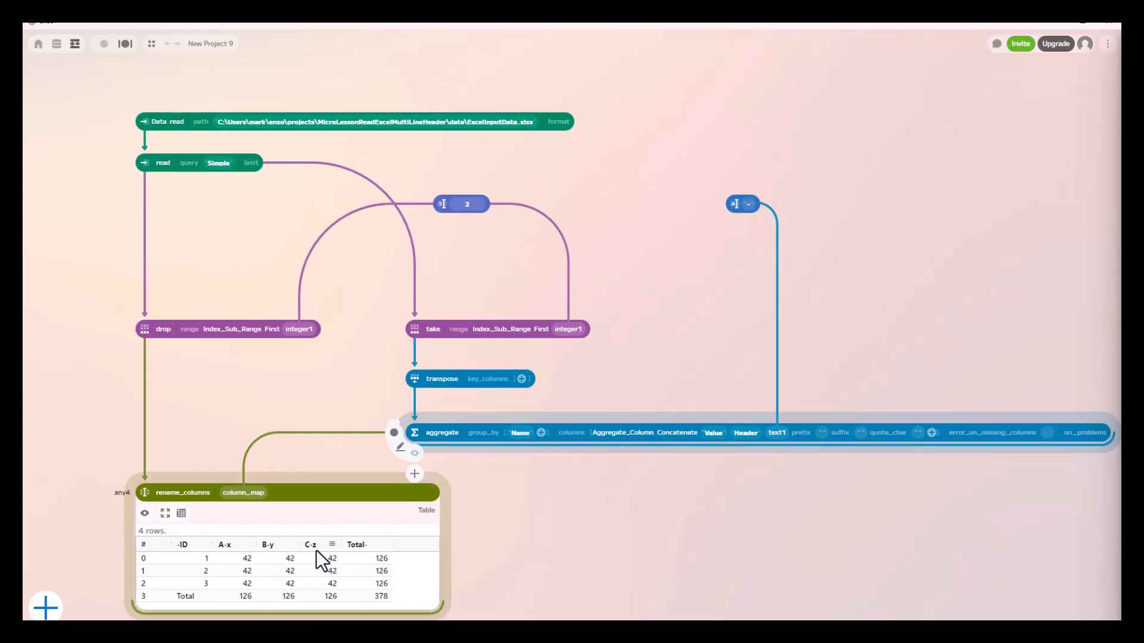
Change the separator text to a single space and align its component above the aggregate's separator argument
click(745, 206)
drag(746, 208, 767, 208)
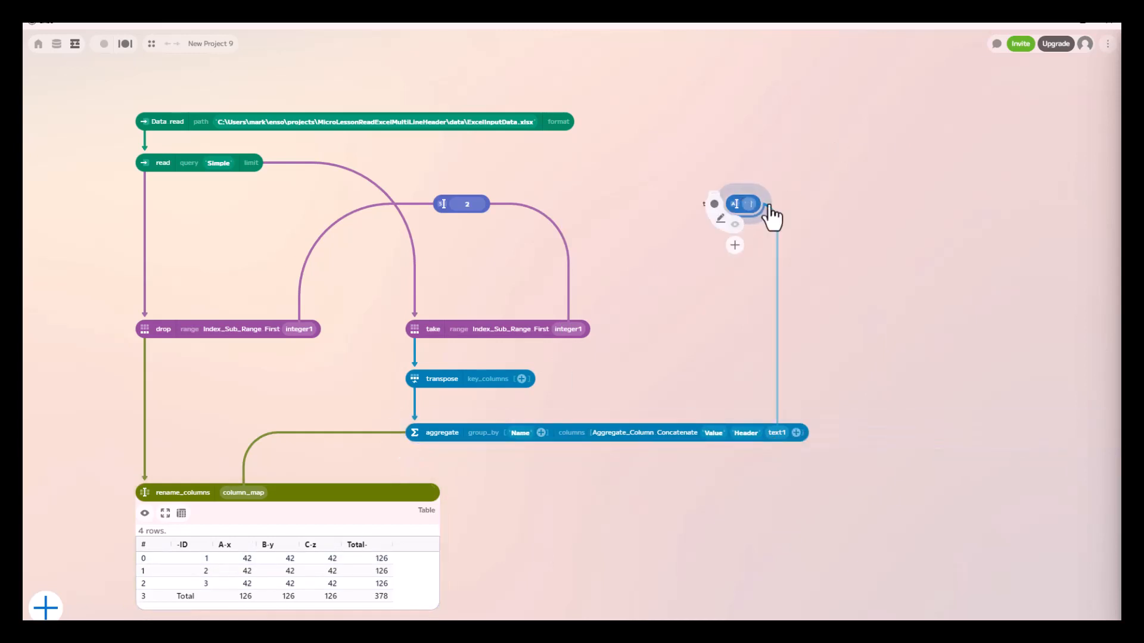
click(799, 190)
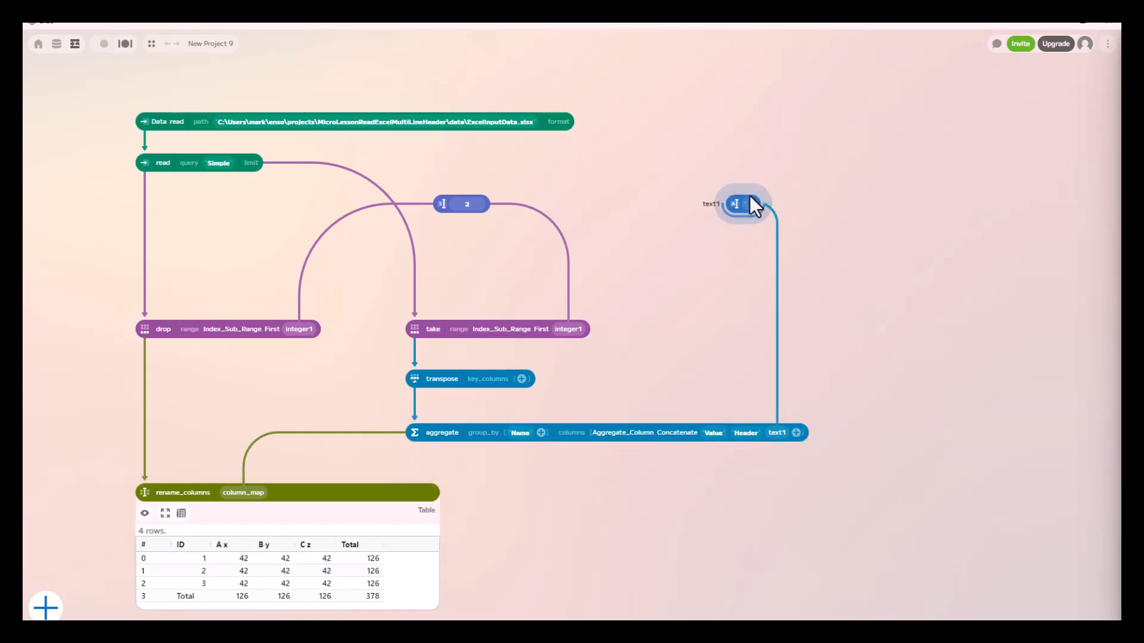
drag(756, 202, 782, 204)
click(756, 302)
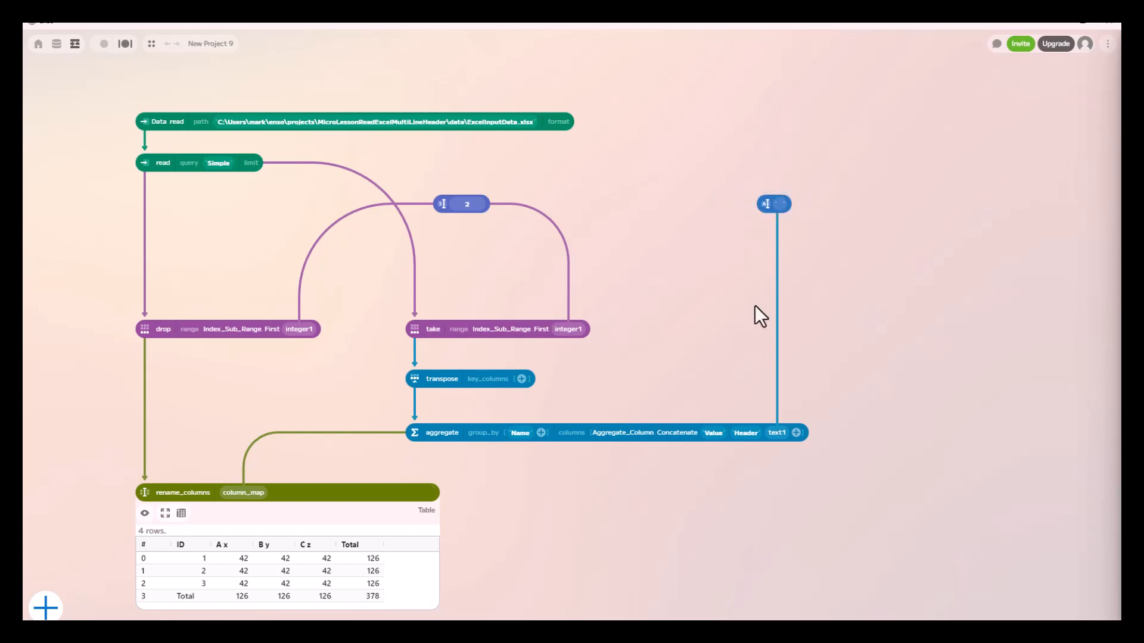
Collapse drop, take, transpose, aggregate and rename_columns into one component, and place its number and text inputs just above it
click(145, 513)
drag(99, 172, 873, 551)
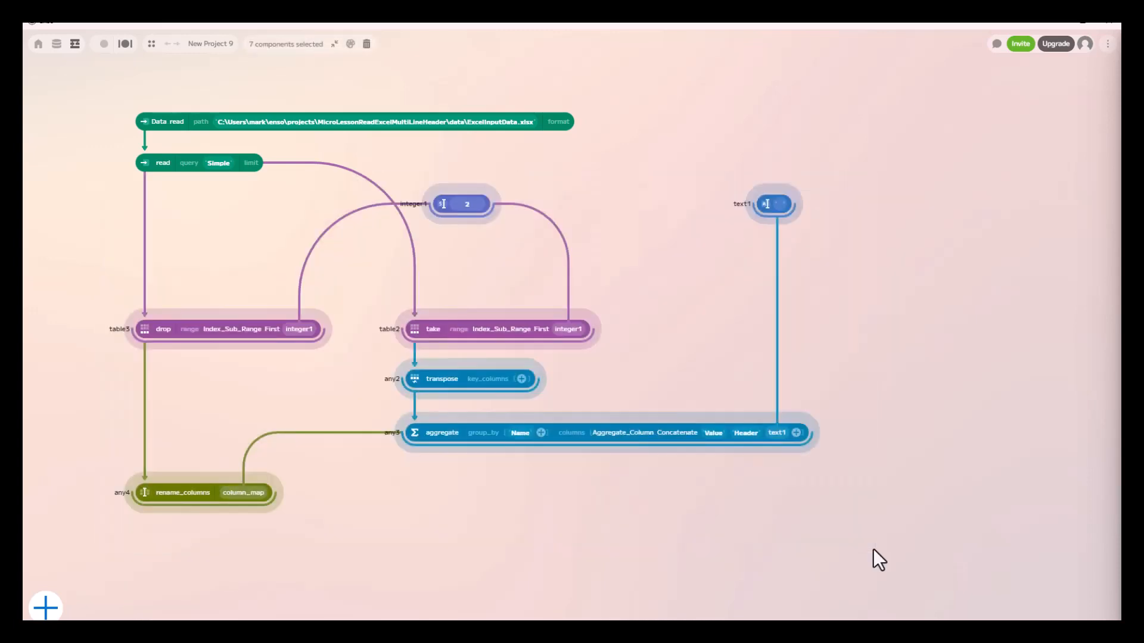
click(488, 192)
drag(58, 282, 897, 528)
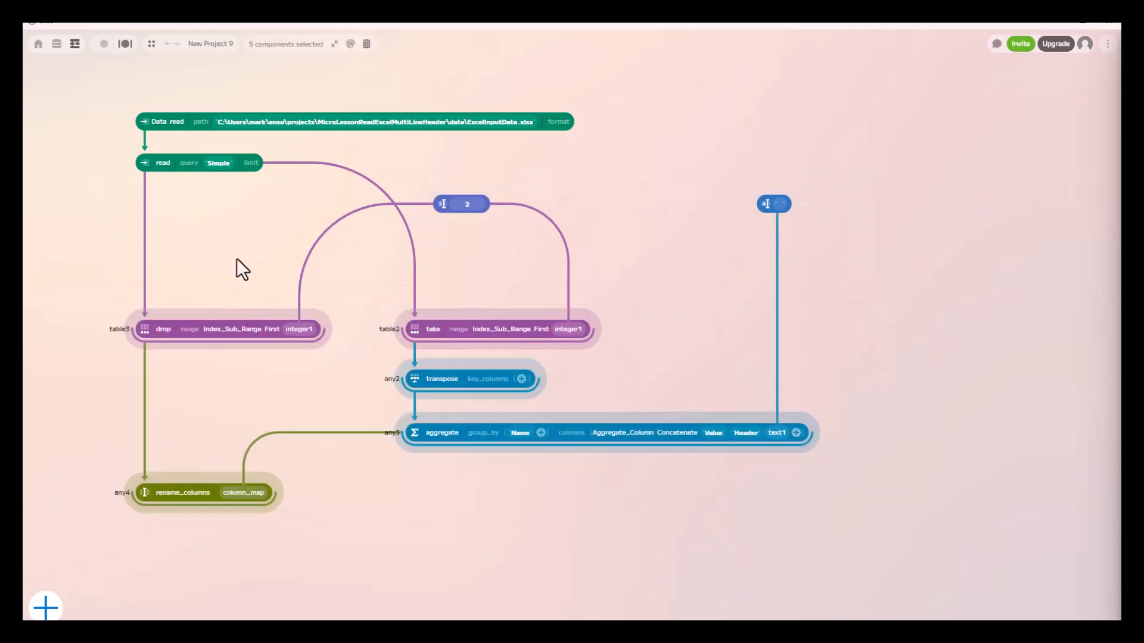
click(335, 45)
drag(466, 190, 228, 245)
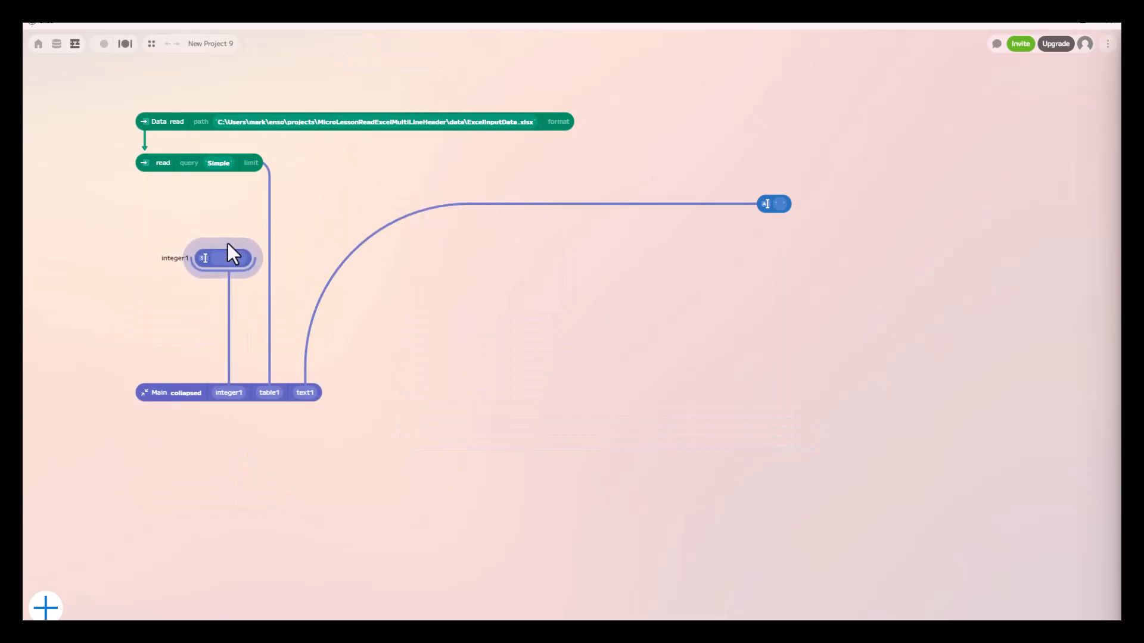
drag(772, 203, 320, 252)
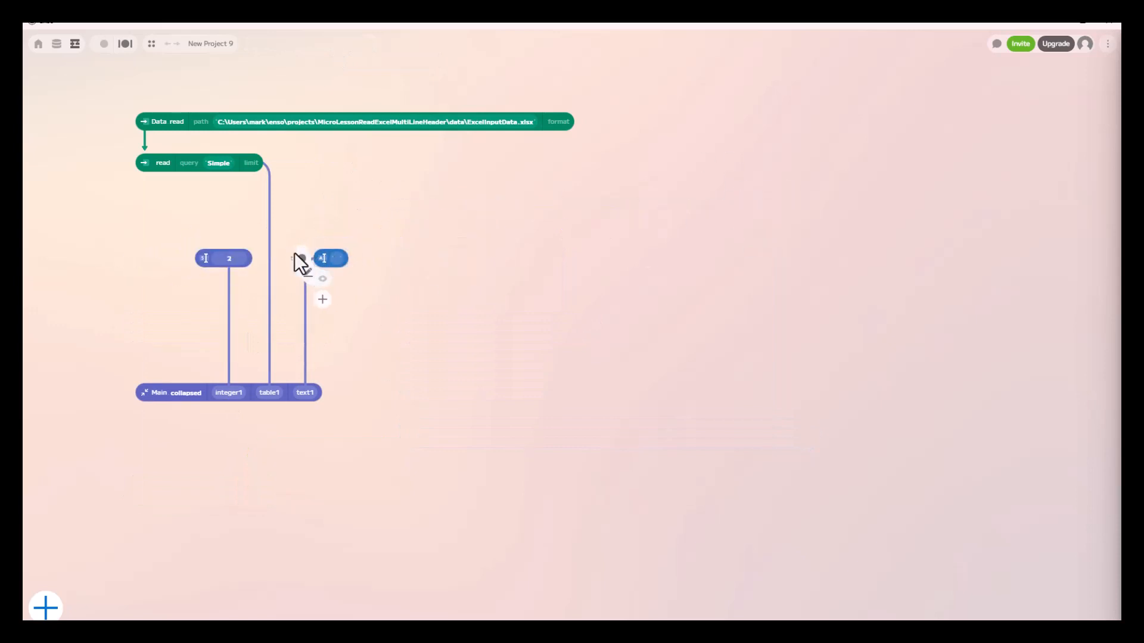
Add the comment "Multi-Row Delimiter" to the text component and "Multi-Row Count" to the number component
right_click(299, 249)
click(337, 245)
text(Multi-Row Delimite)
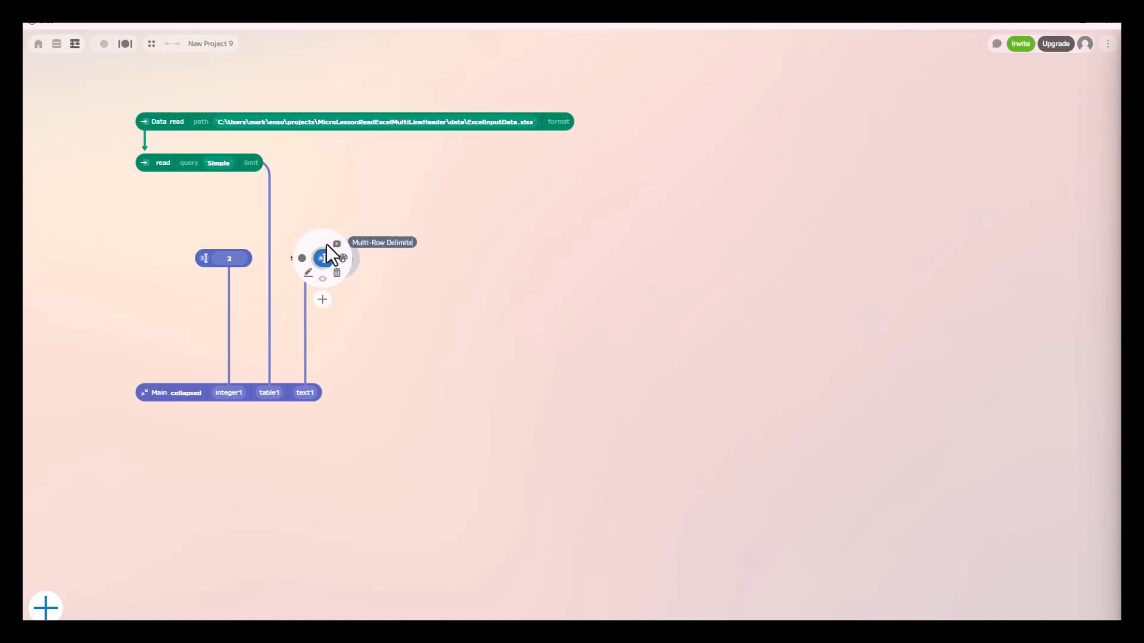
text(r)
click(185, 253)
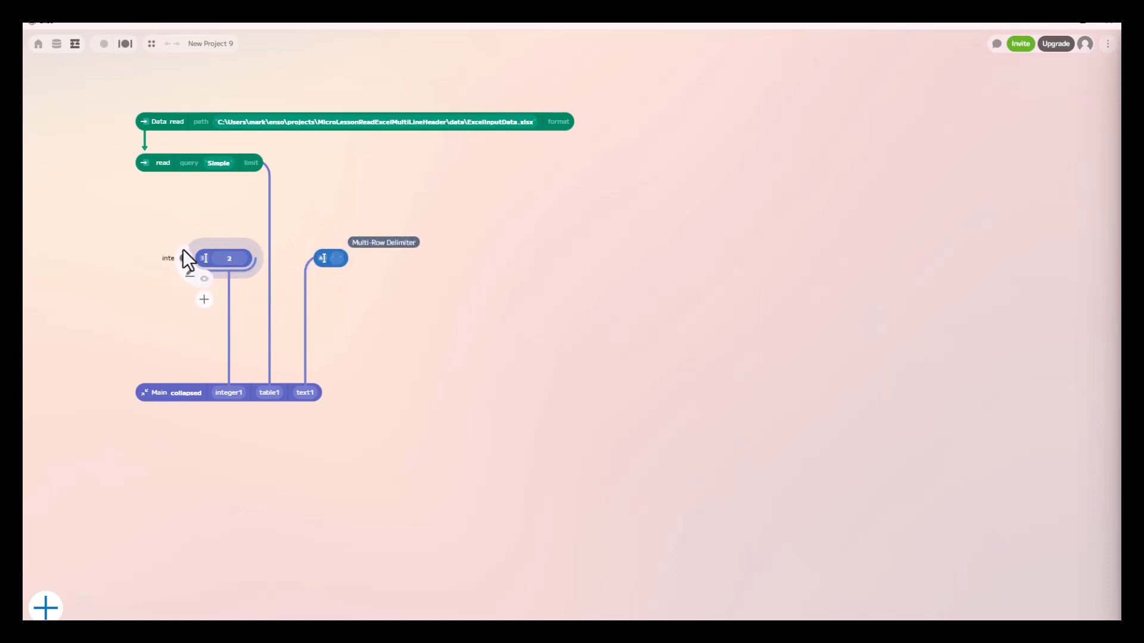
click(218, 244)
text(Multi-Row)
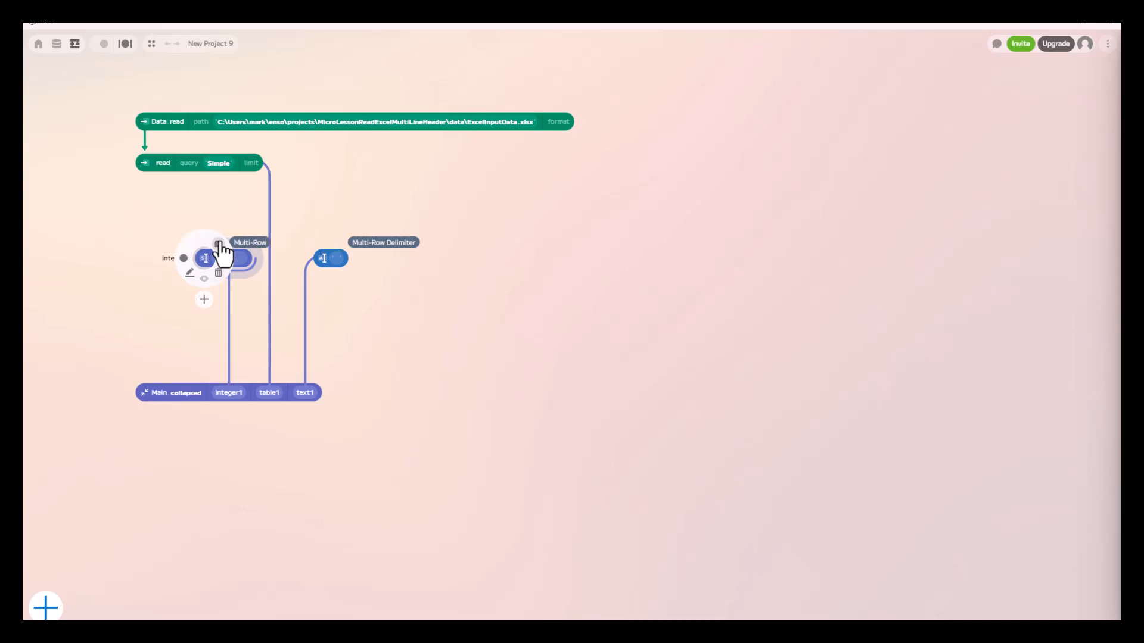
text( Count)
click(184, 327)
Rename the collapsed component to "Multi-Row Excel Reader"
double_click(179, 393)
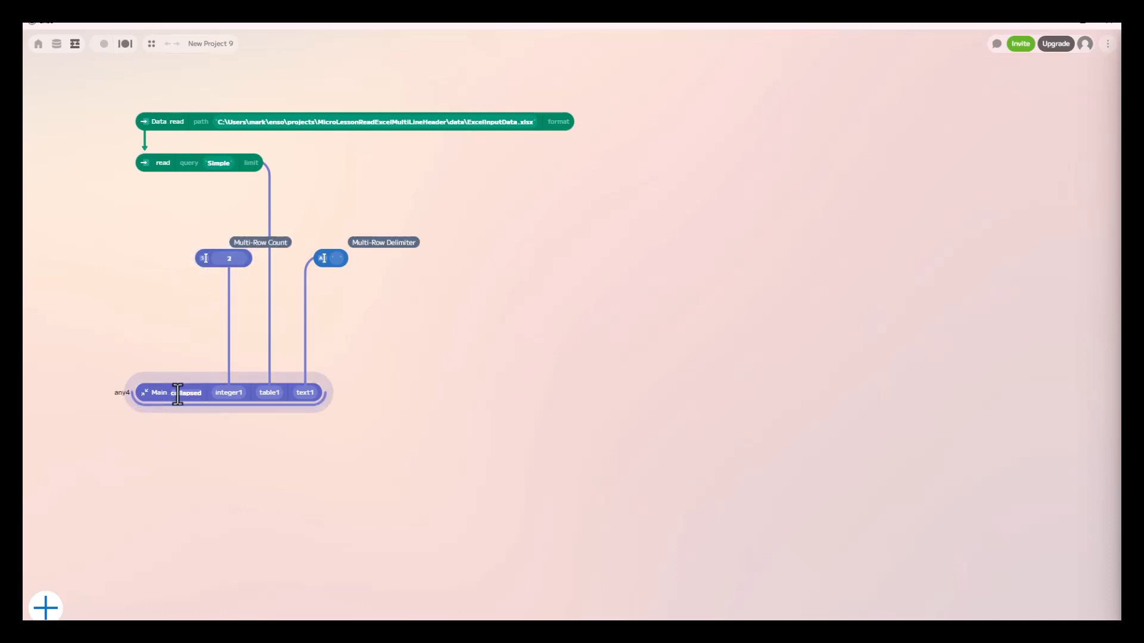
text(Multi-Row )
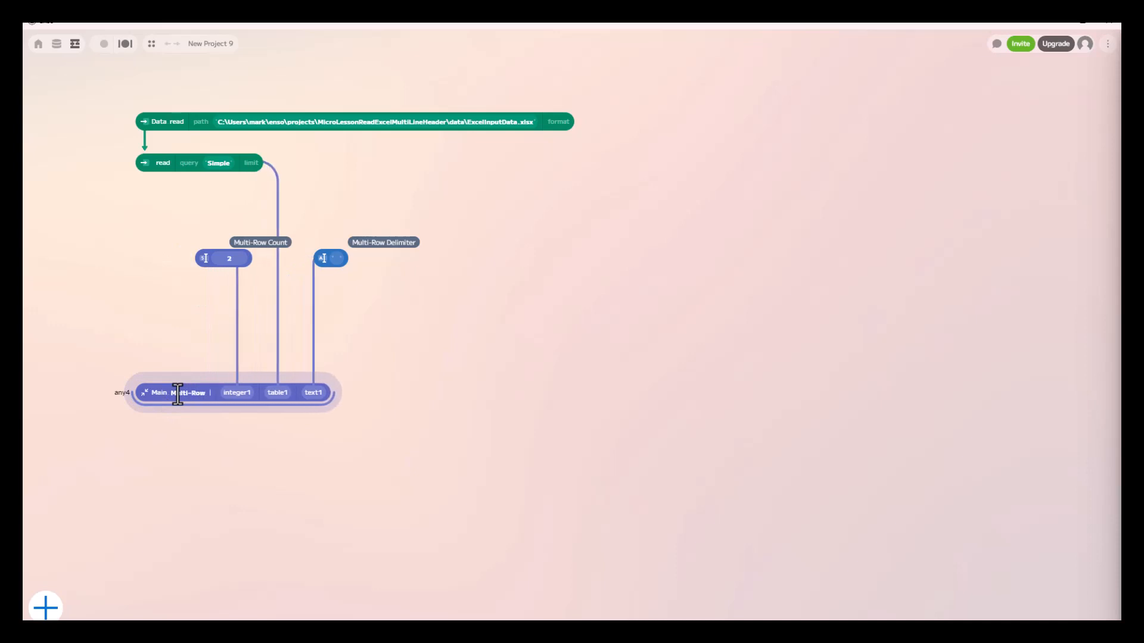
text(Excel Reader)
key(Return)
Align the delimiter component above the text1 argument and preview the multi_row_excel_reader output wide enough for all columns
mouse_move(340, 247)
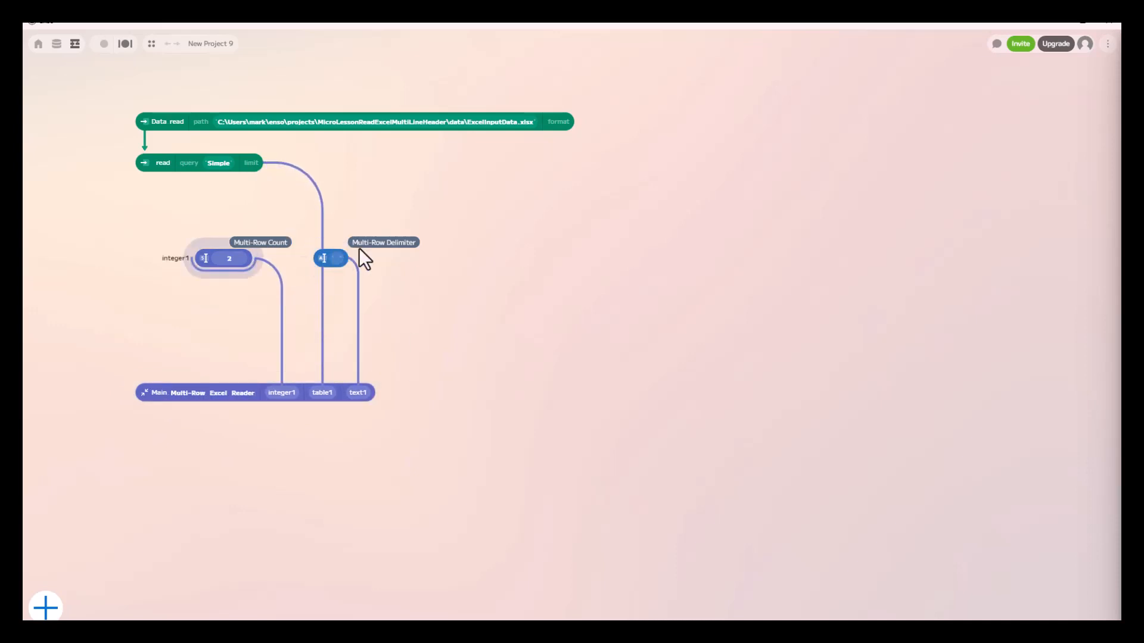
drag(346, 251, 364, 251)
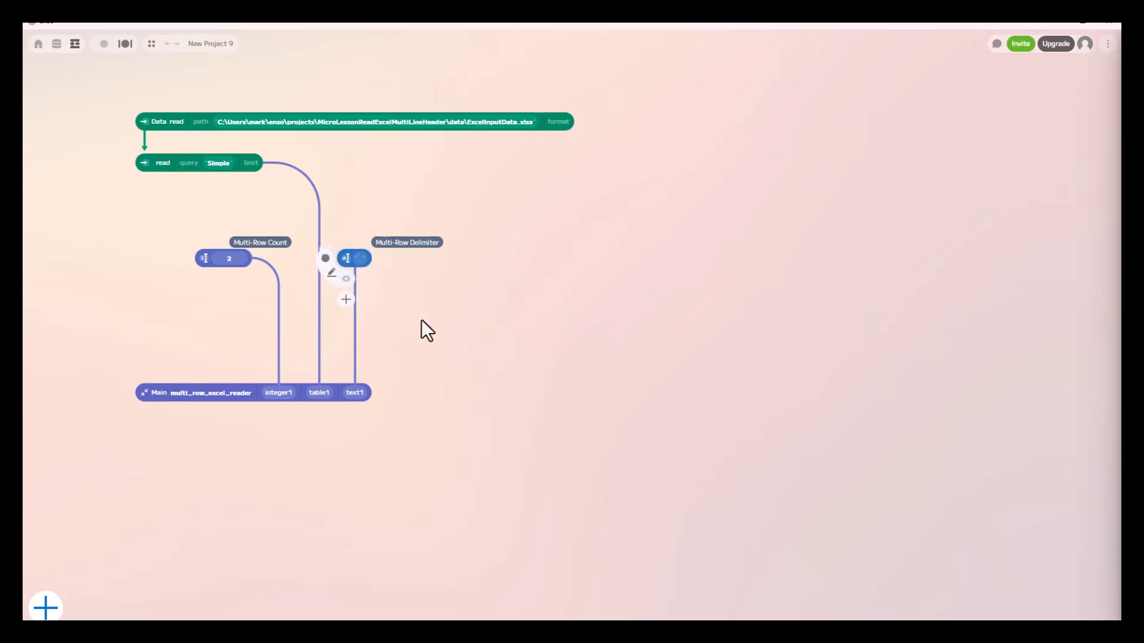
click(144, 414)
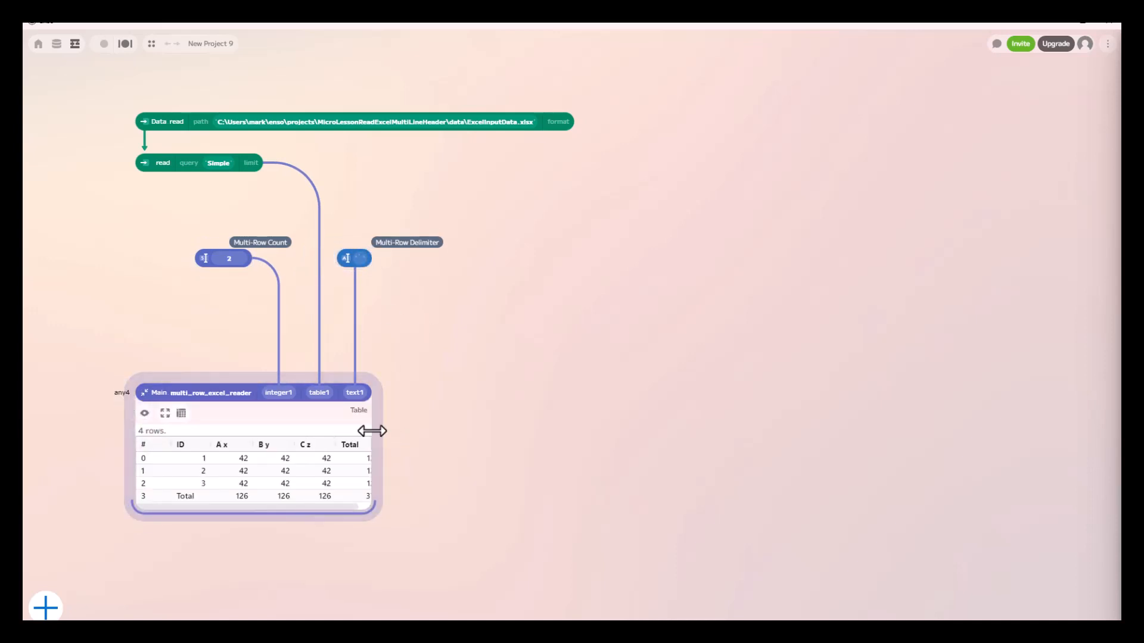
drag(374, 431, 507, 435)
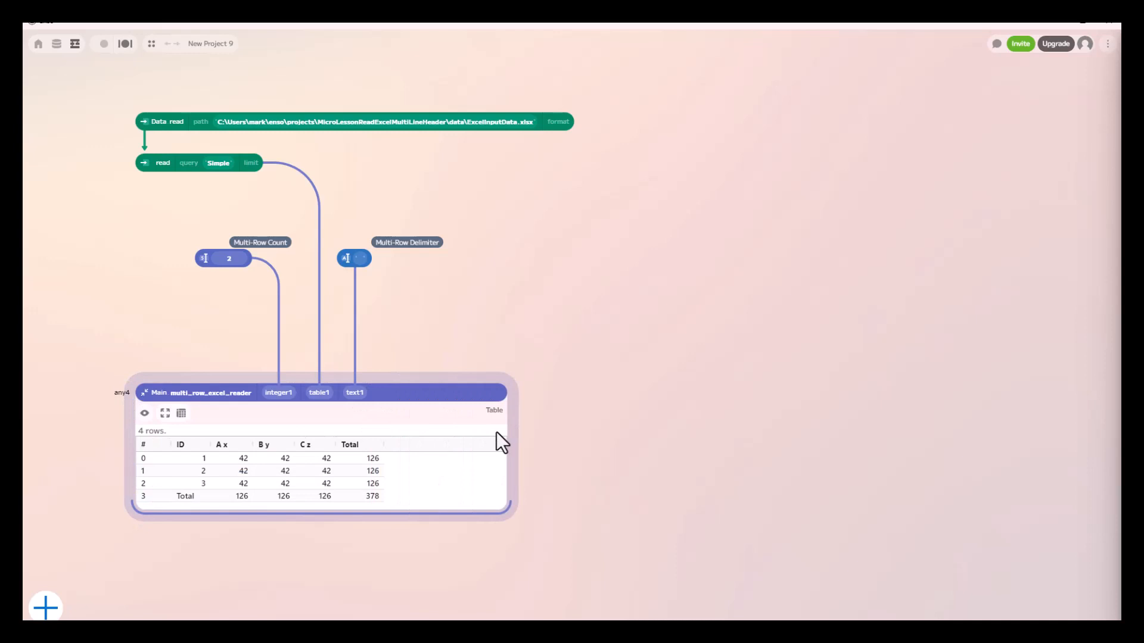